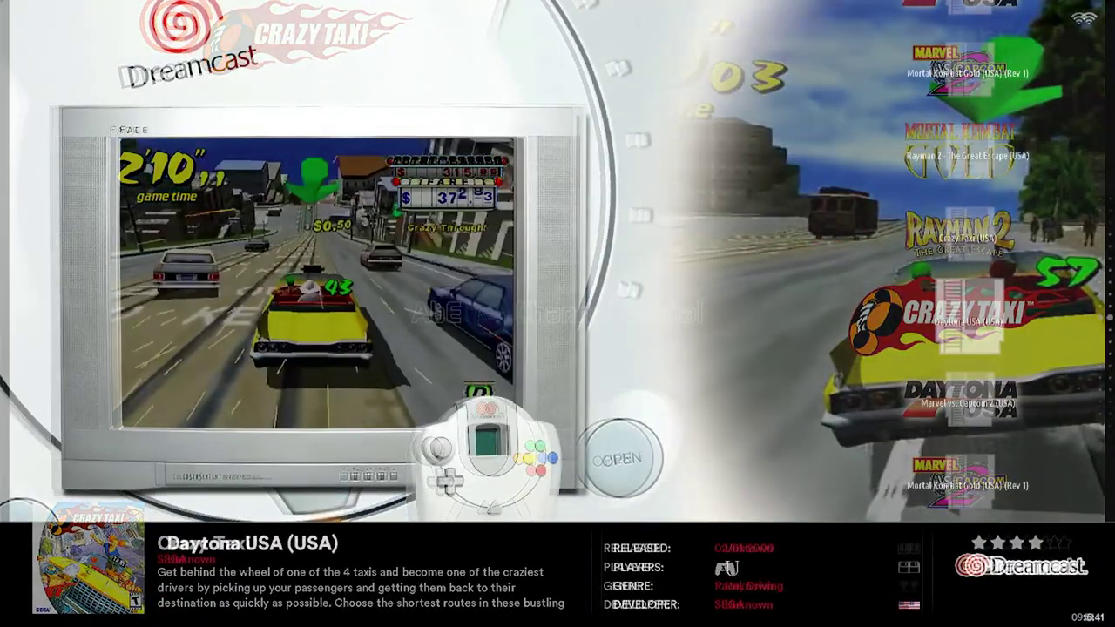
# Step: Browse the Dreamcast games (Rayman 2, Crazy Taxi, Daytona USA, Marvel vs. Capcom 2, Mortal Kombat Gold), then return to the systems
pyautogui.press('Down')
pyautogui.press('Down')
pyautogui.press('Down')
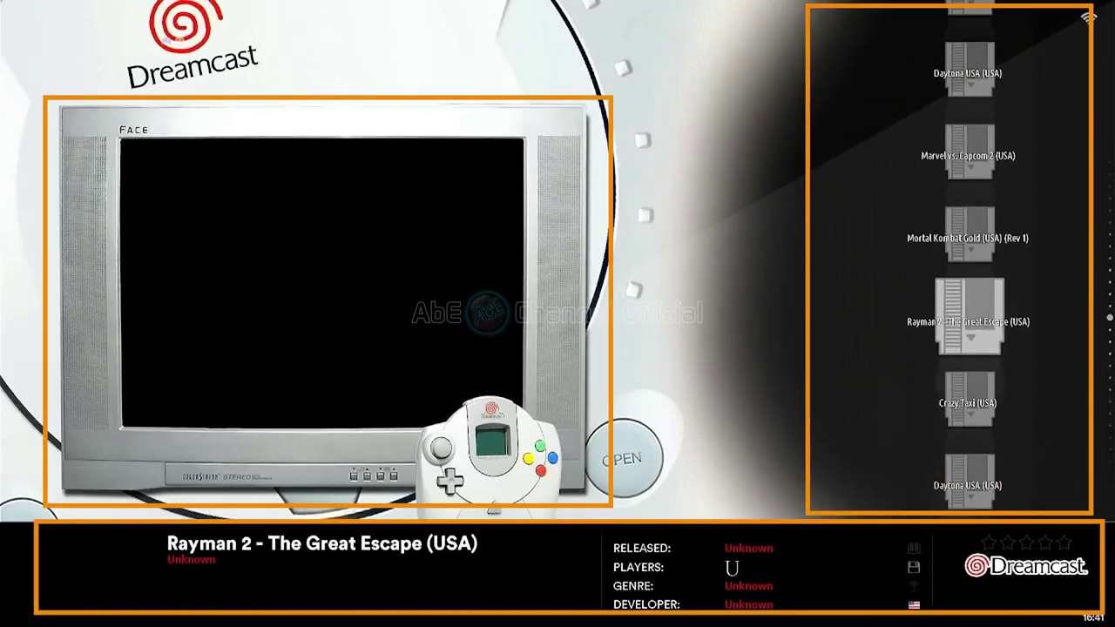
pyautogui.press('Down')
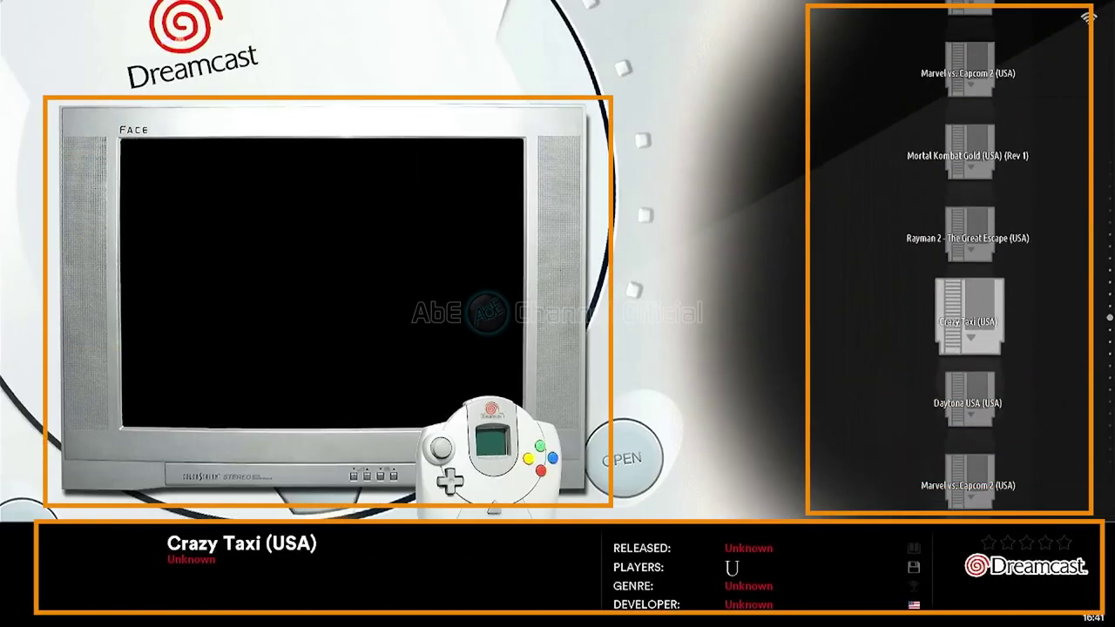
pyautogui.press('Down')
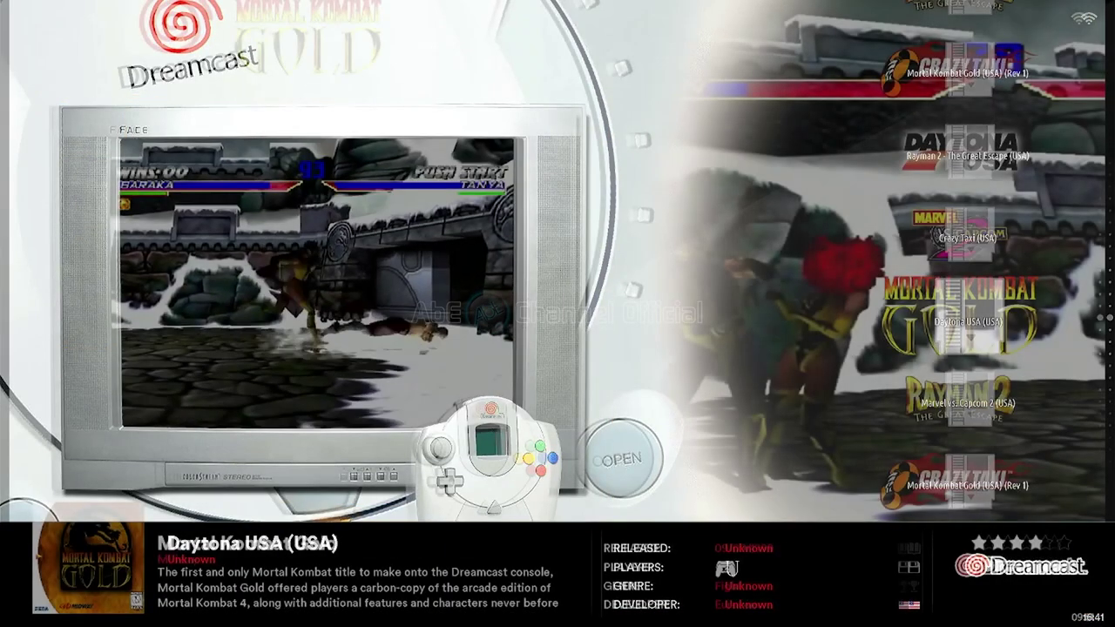
pyautogui.press('Up')
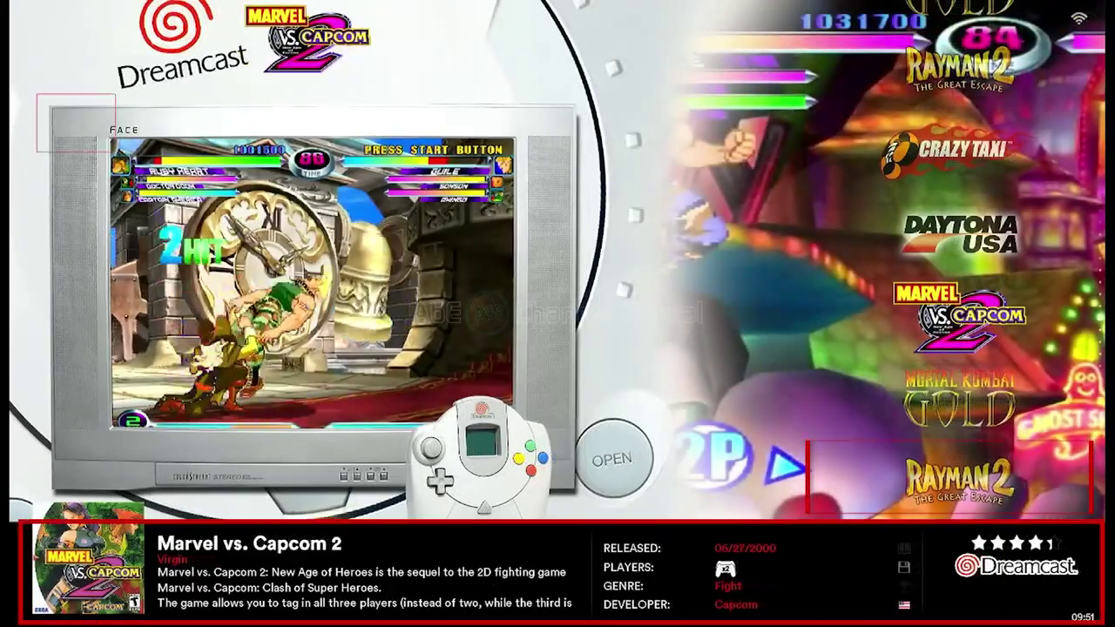
pyautogui.press('Up')
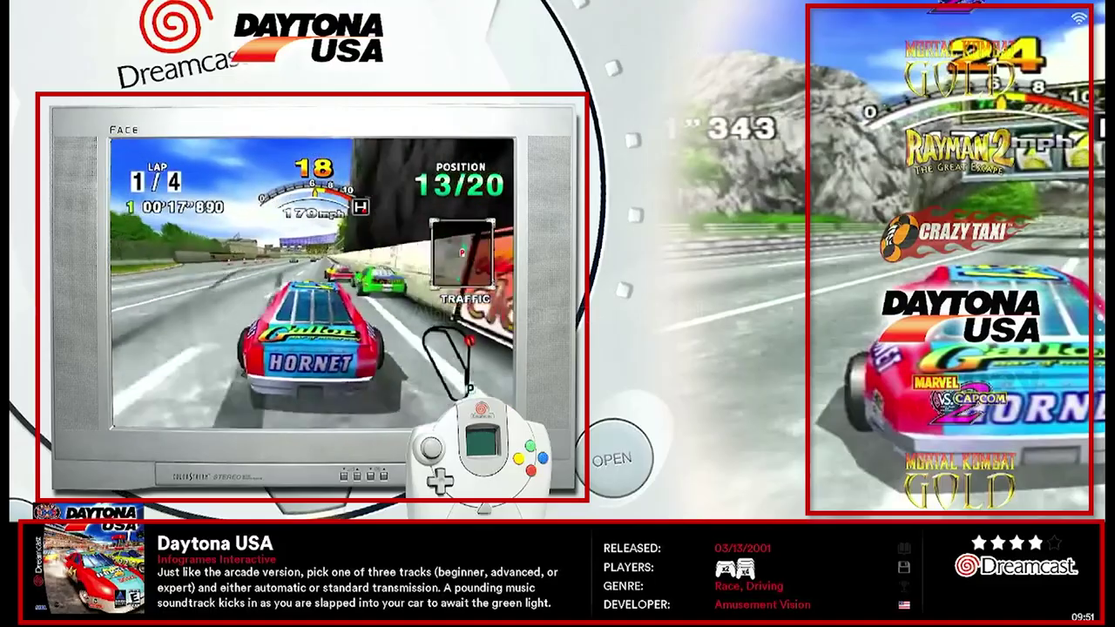
pyautogui.press('Up')
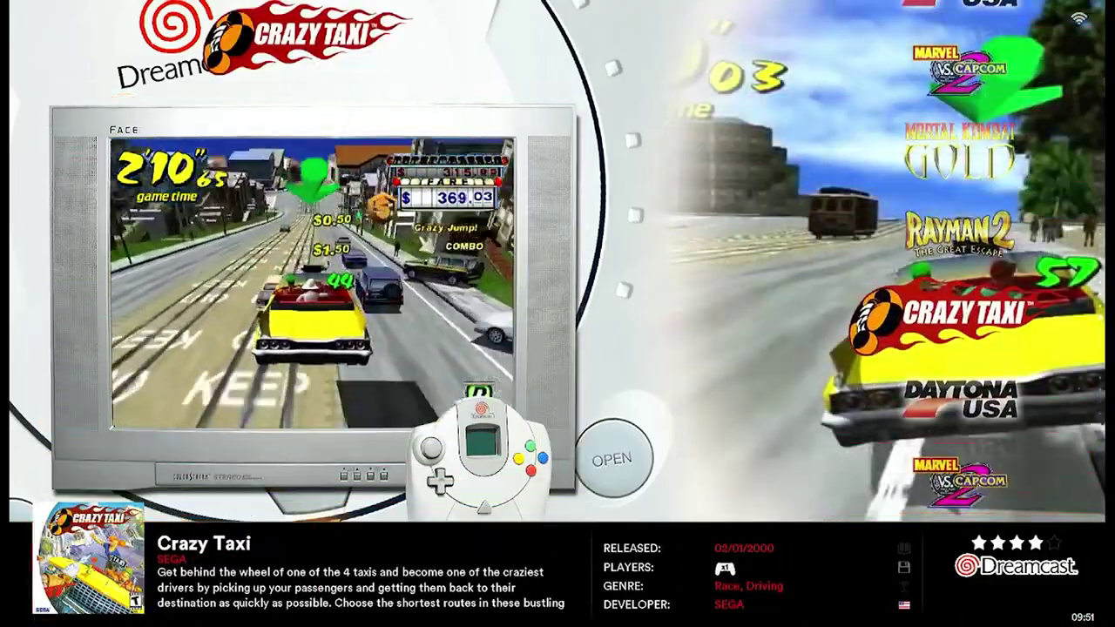
pyautogui.press('Up')
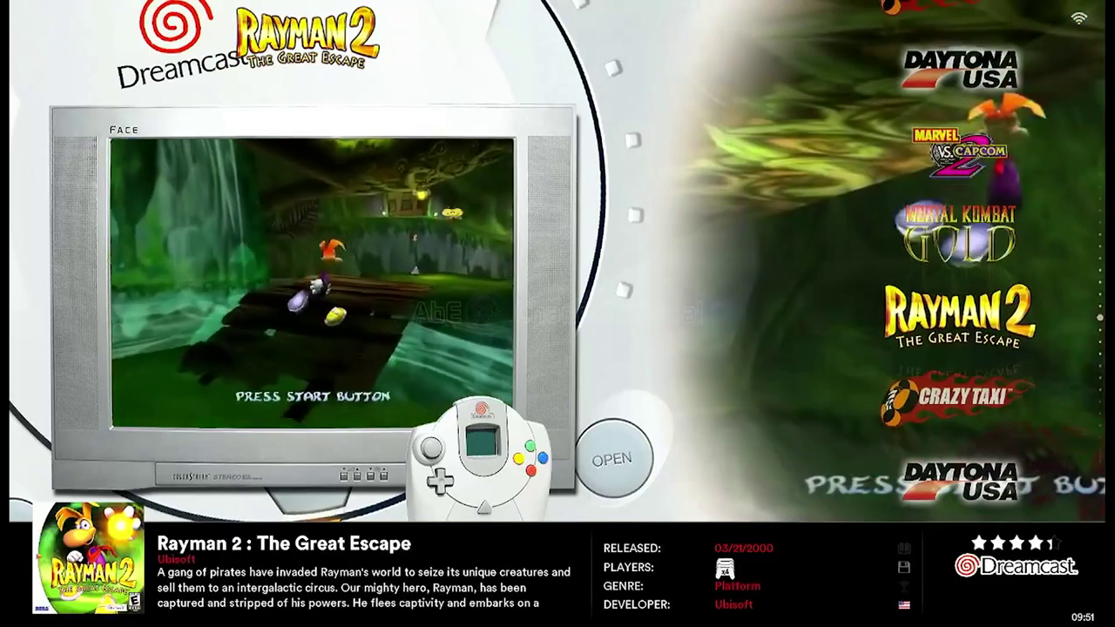
pyautogui.press('Up')
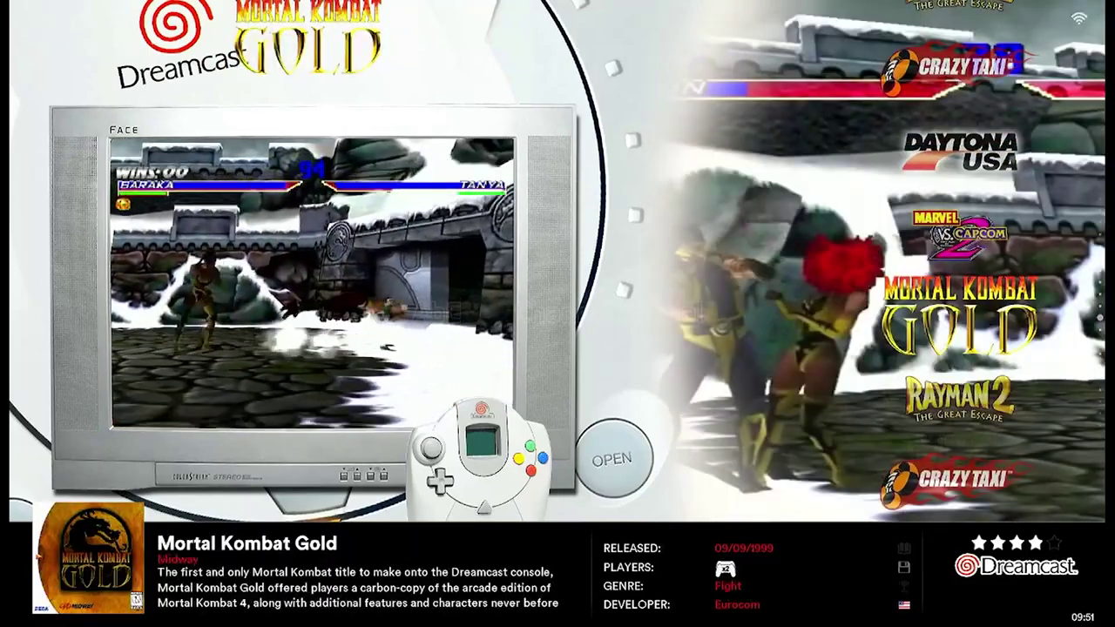
pyautogui.press('Up')
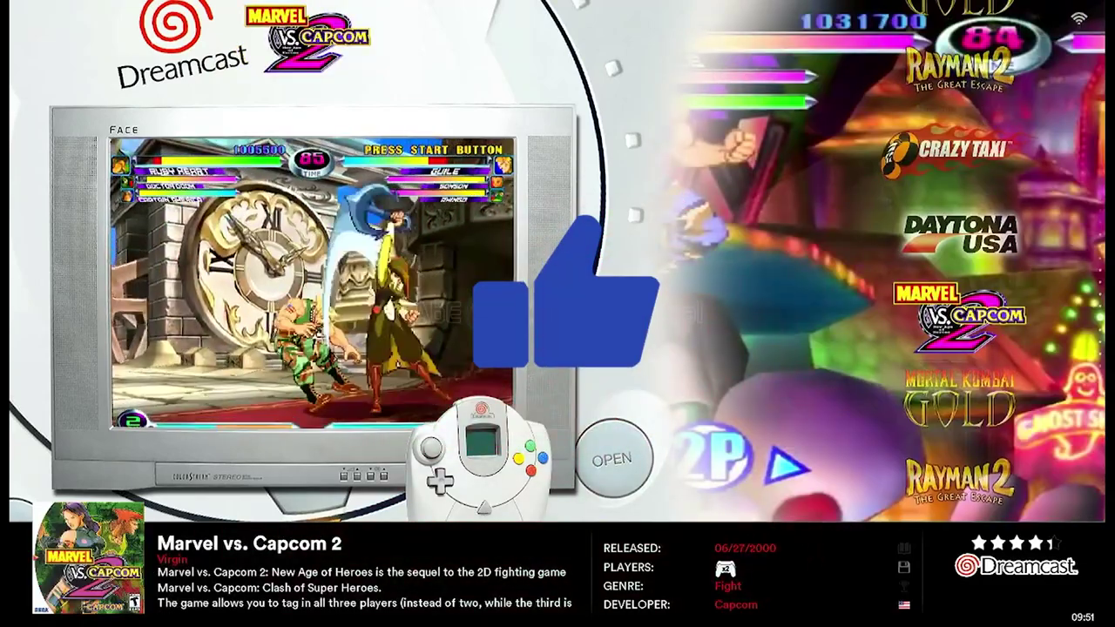
pyautogui.press('Up')
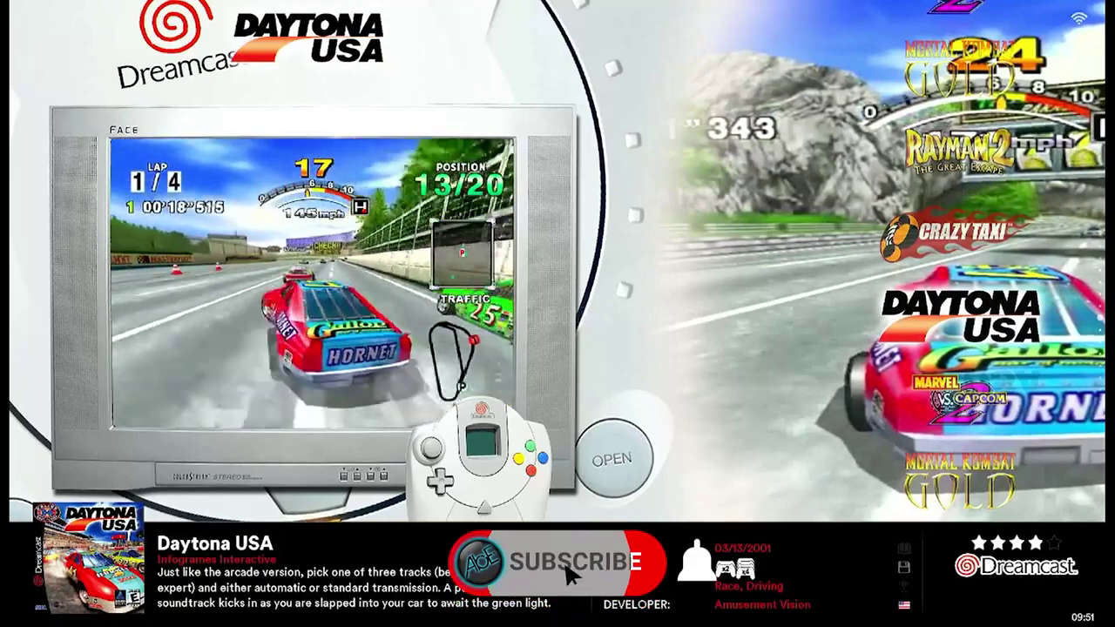
pyautogui.press('Up')
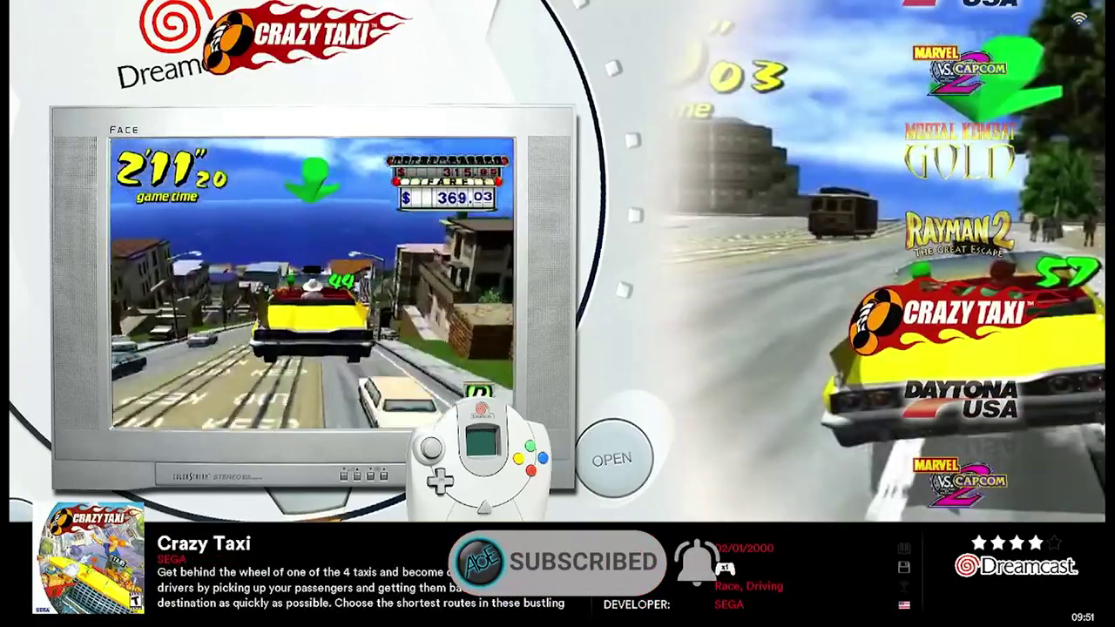
pyautogui.press('Up')
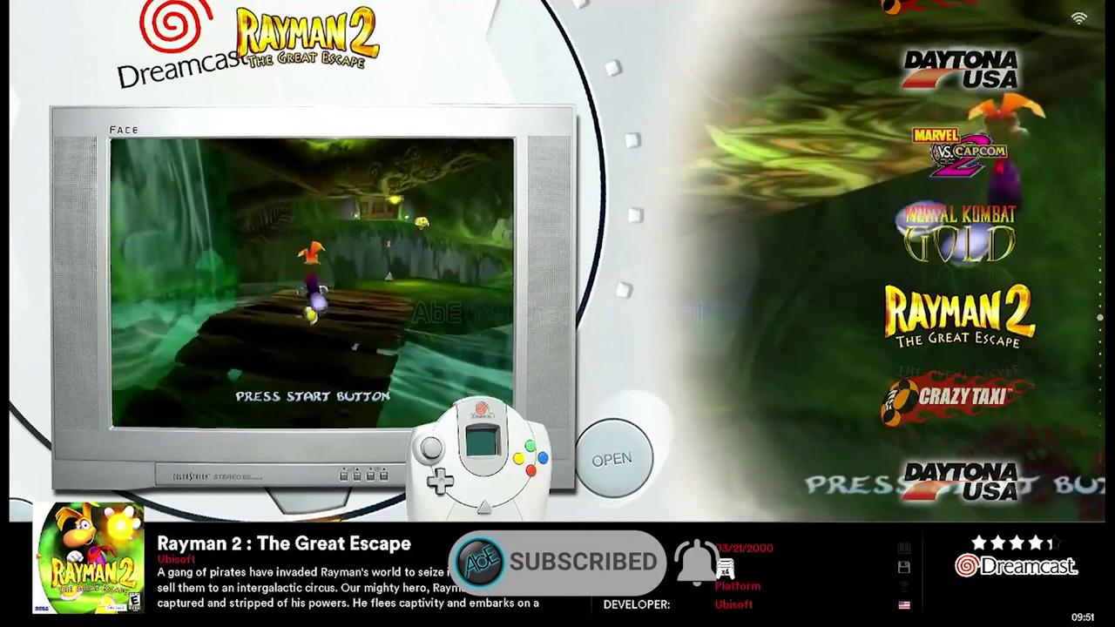
pyautogui.press('Escape')
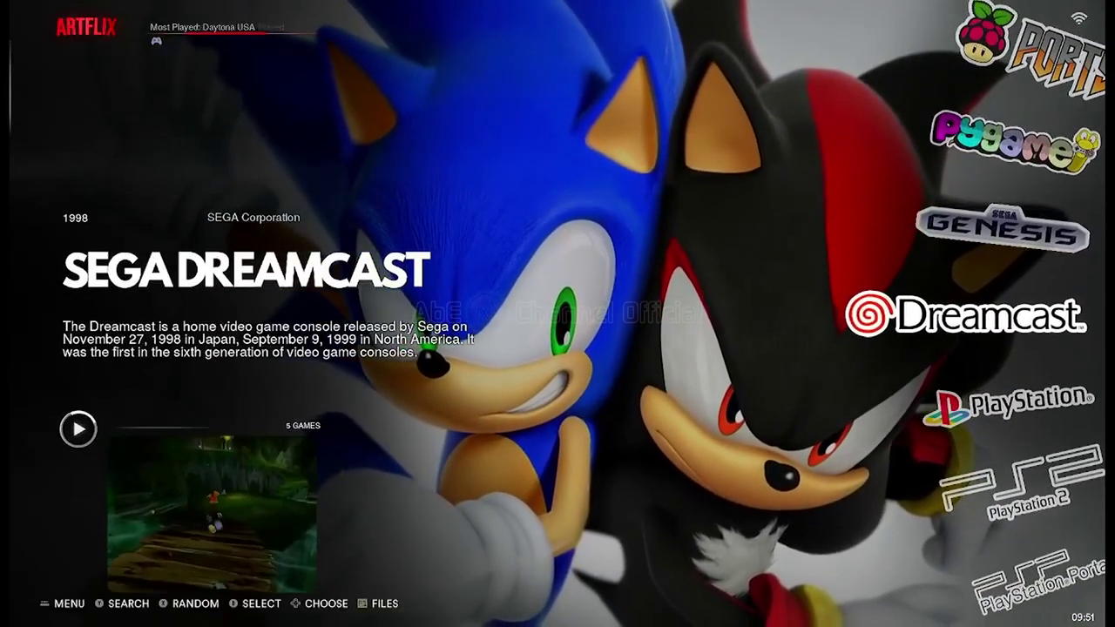
# Step: Move through the systems to PlayStation Portable and bring up the main menu
pyautogui.press('Down')
pyautogui.press('Down')
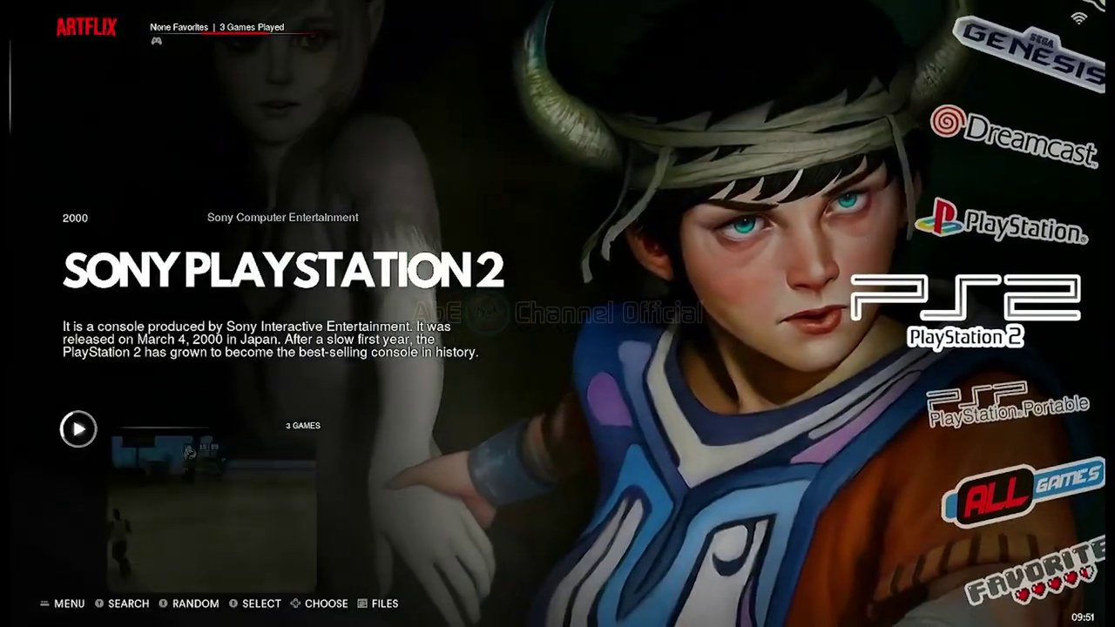
pyautogui.press('Down')
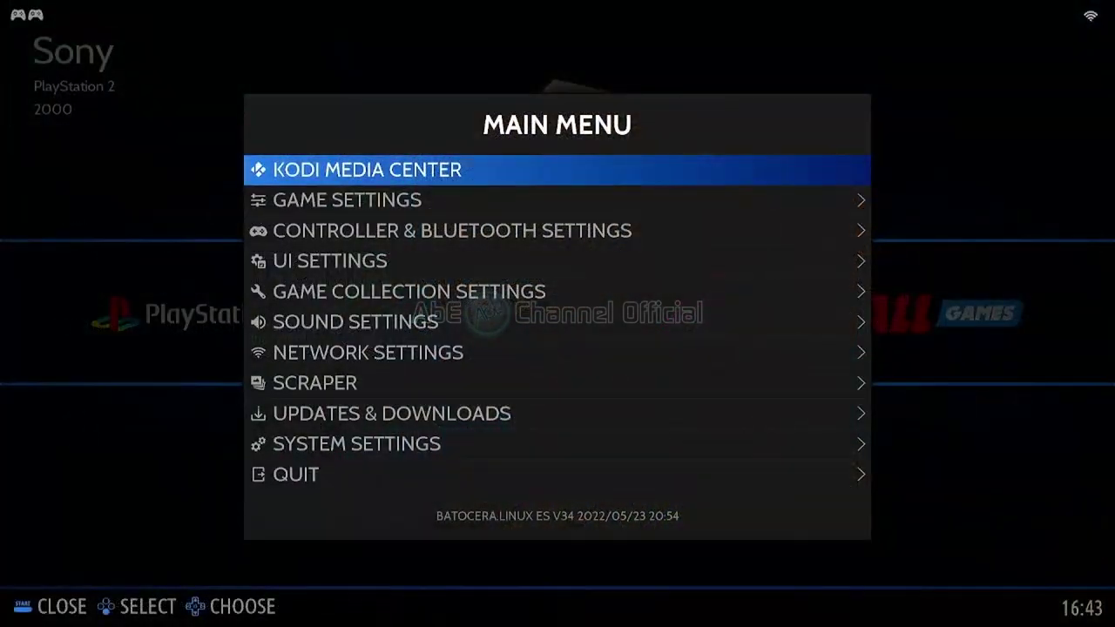
pyautogui.press('Down')
pyautogui.press('Down')
pyautogui.press('Down')
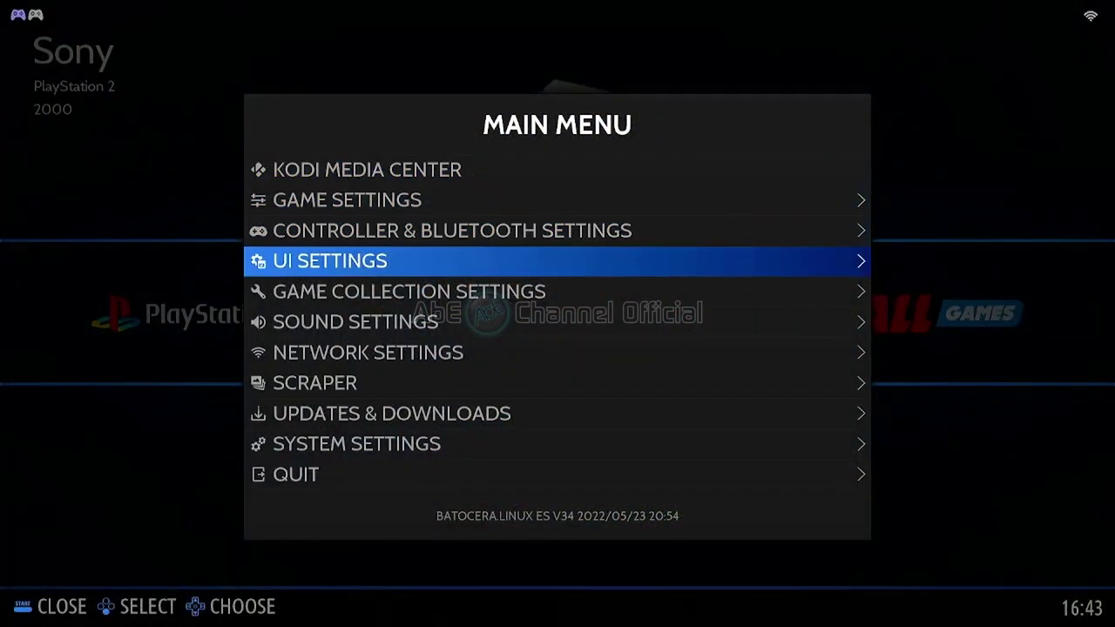
pyautogui.press('Down')
pyautogui.press('Down')
pyautogui.press('Down')
# Step: Switch Enable WiFi on in Network Settings to reveal WiFi SSID and WiFi Key
pyautogui.press('Return')
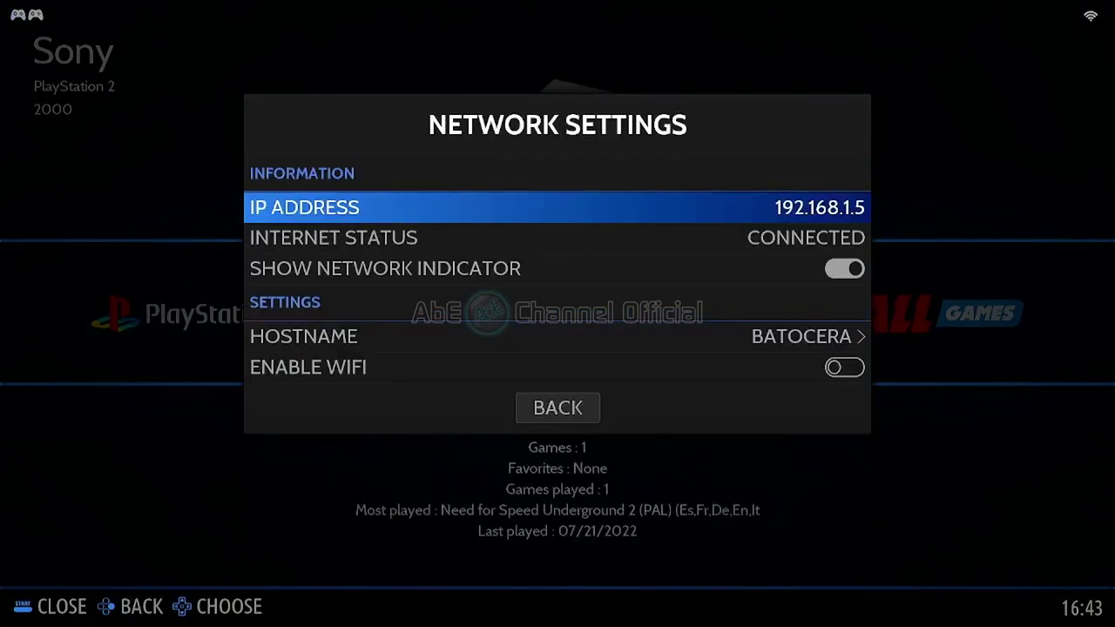
pyautogui.press('Down')
pyautogui.press('Down')
pyautogui.press('Down')
pyautogui.press('Down')
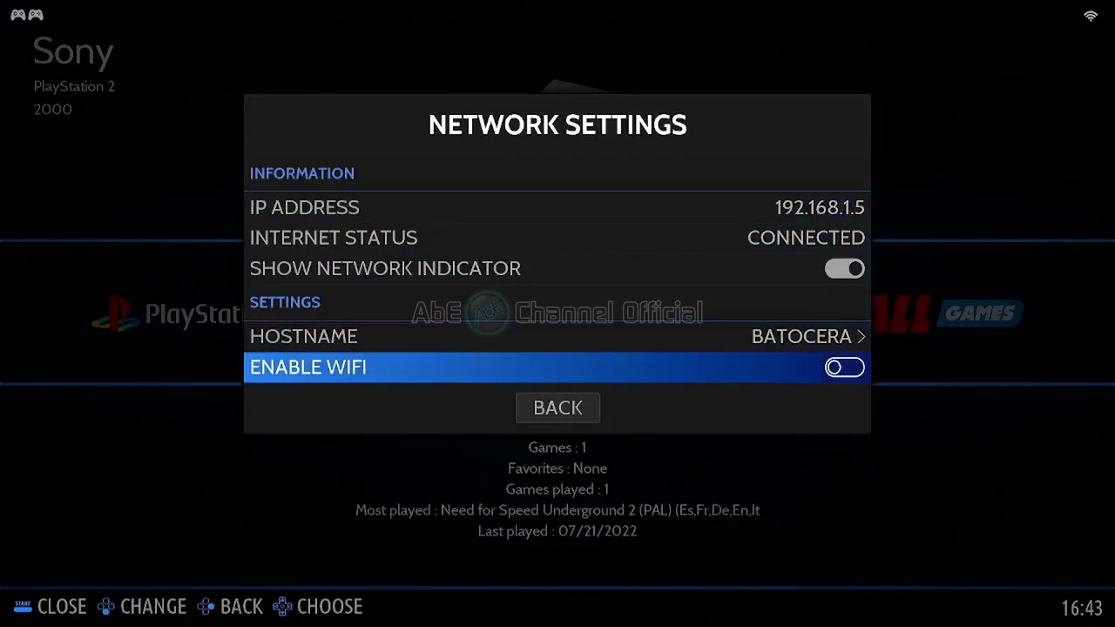
pyautogui.press('Return')
pyautogui.press('Down')
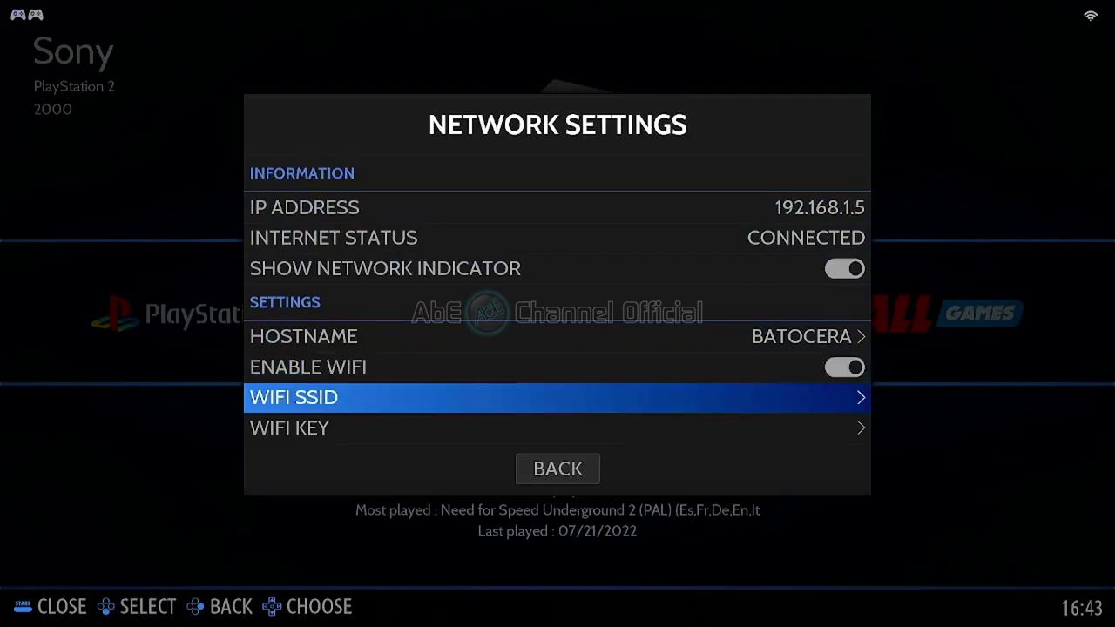
pyautogui.press('Down')
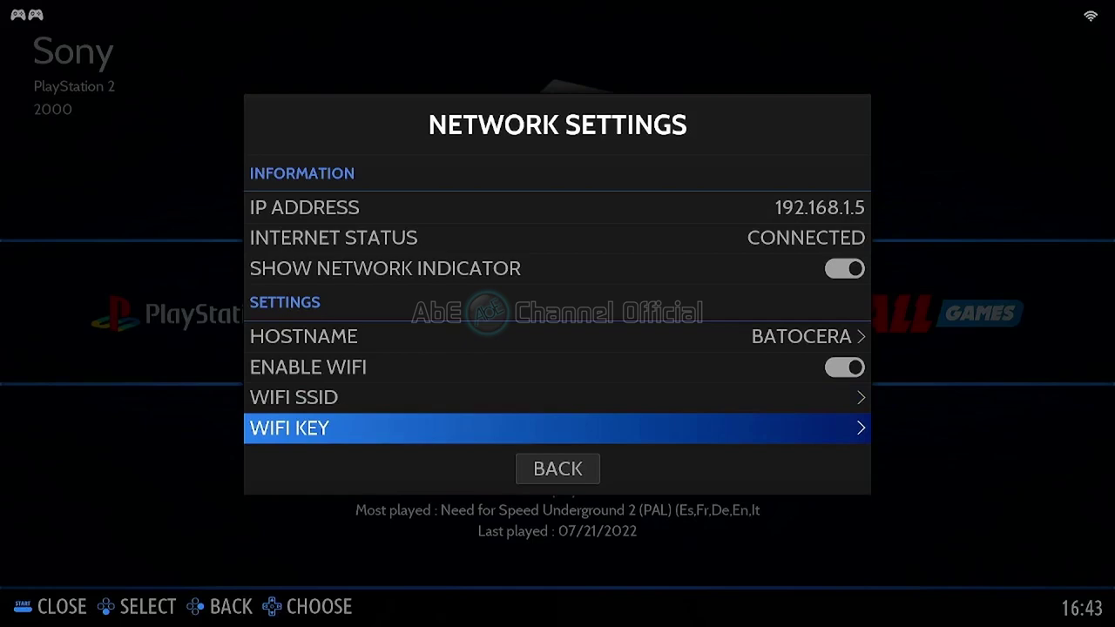
pyautogui.press('Escape')
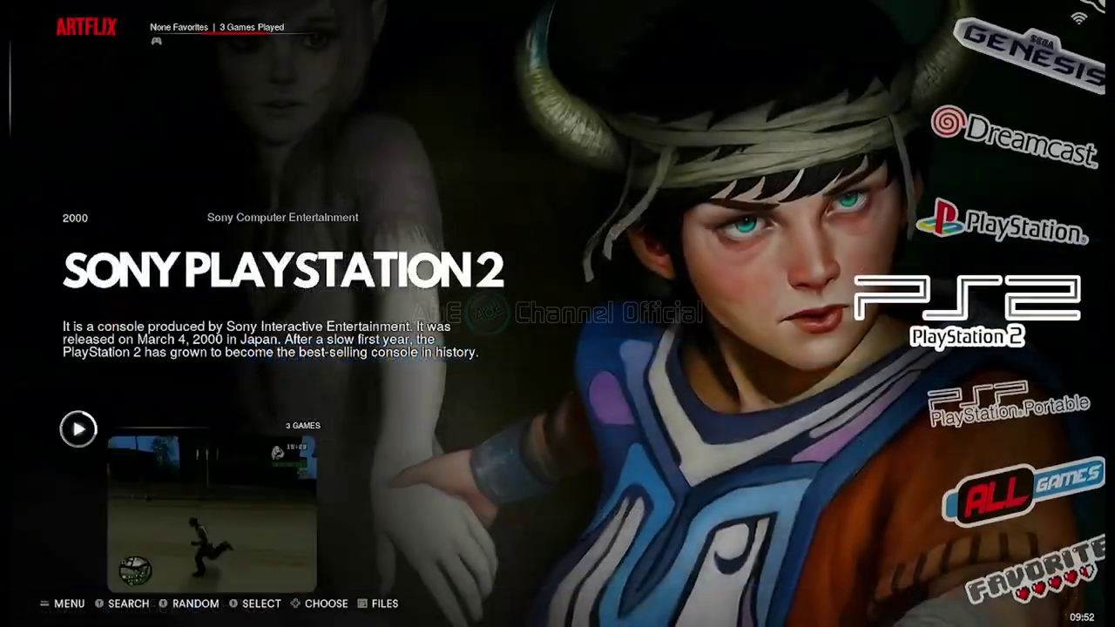
# Step: Open the PSP game list and scroll up through Chains of Olympus to Ghost of Sparta
pyautogui.press('Return')
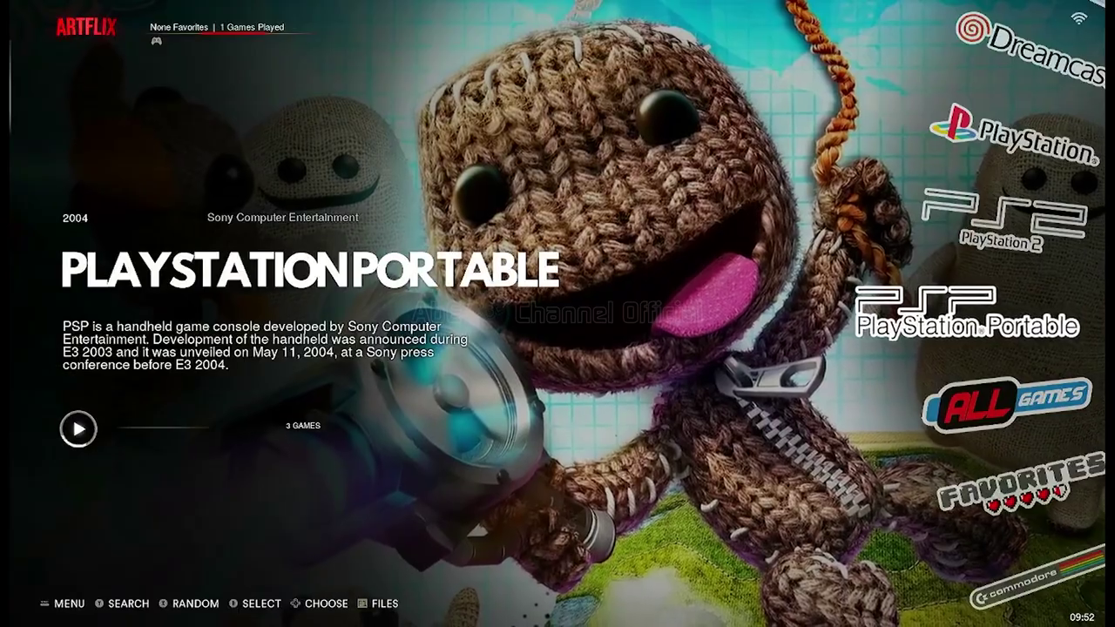
pyautogui.press('Return')
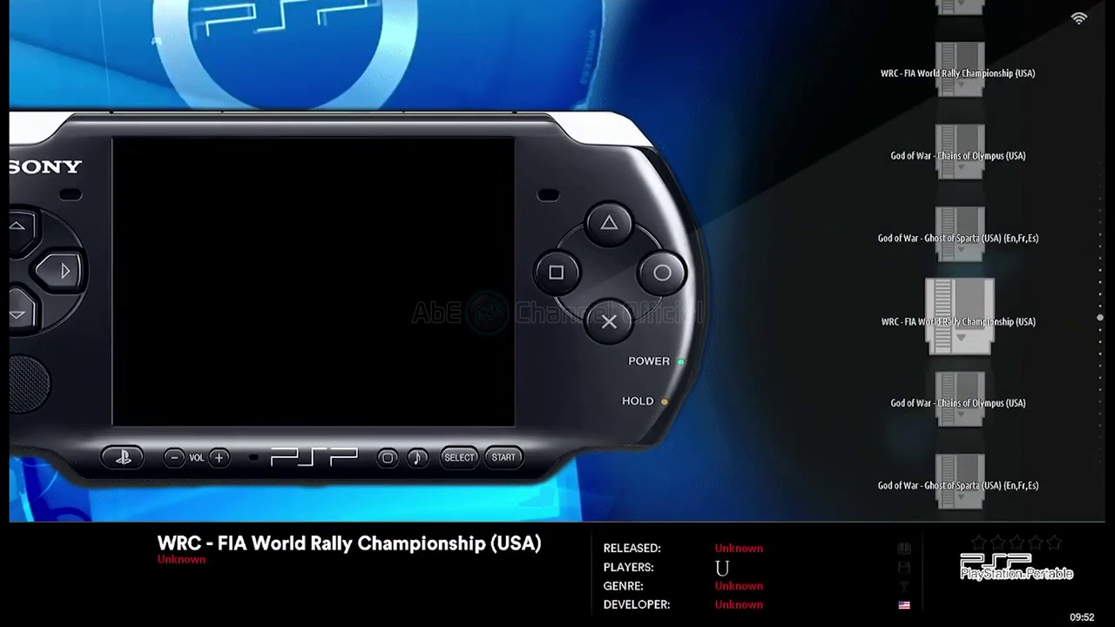
pyautogui.press('Up')
pyautogui.press('Up')
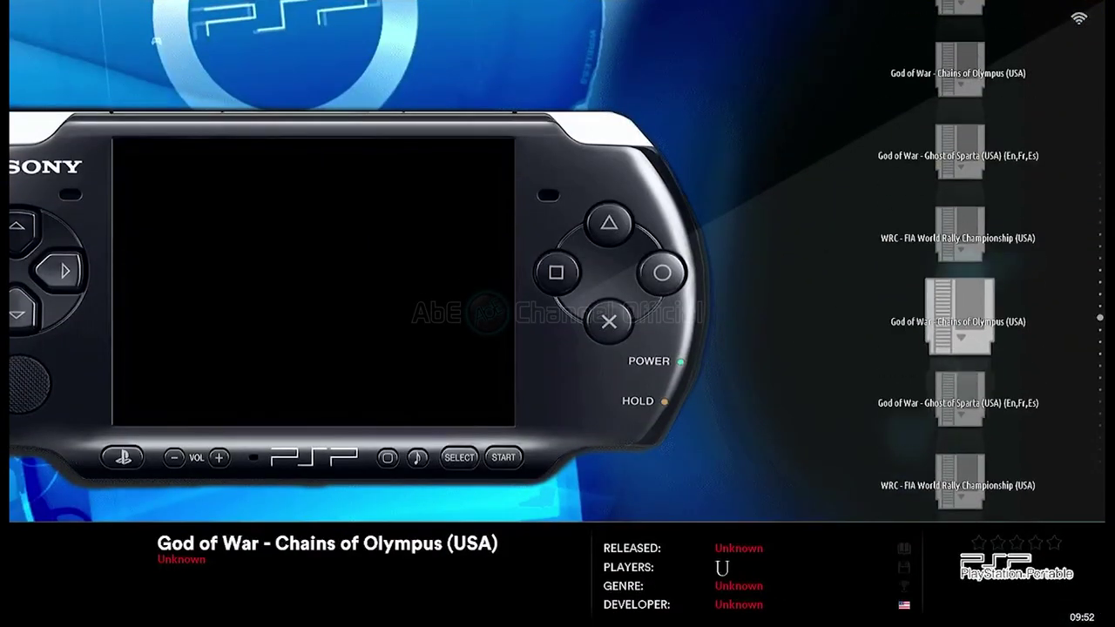
pyautogui.press('Up')
pyautogui.press('Up')
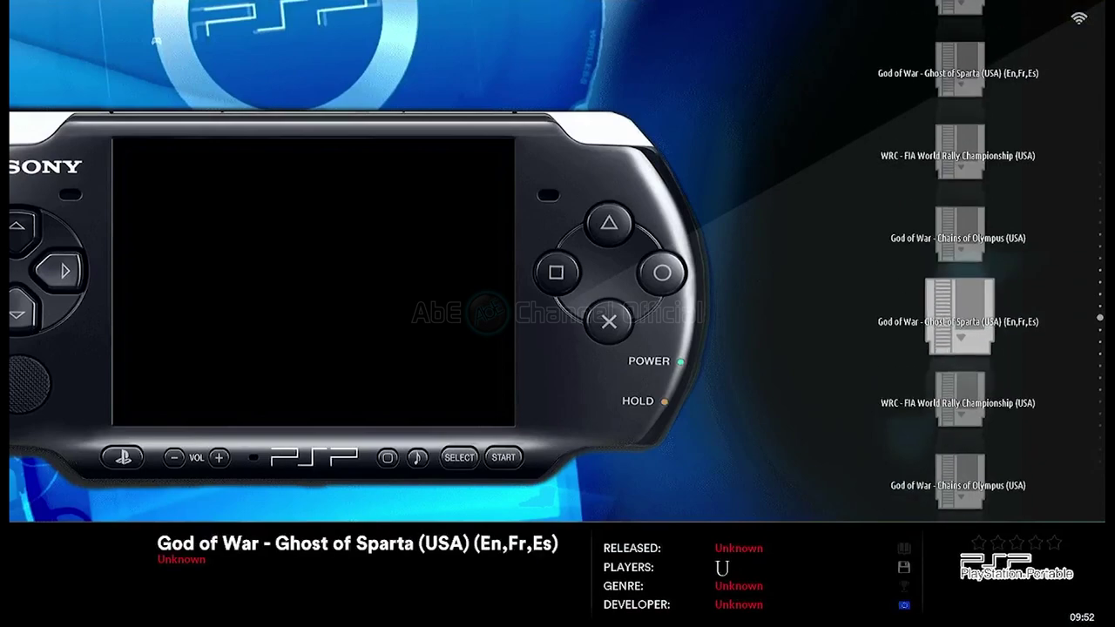
pyautogui.press('Up')
# Step: Return to the systems, switch to Sony PlayStation 2 and bring up the main menu
pyautogui.press('Escape')
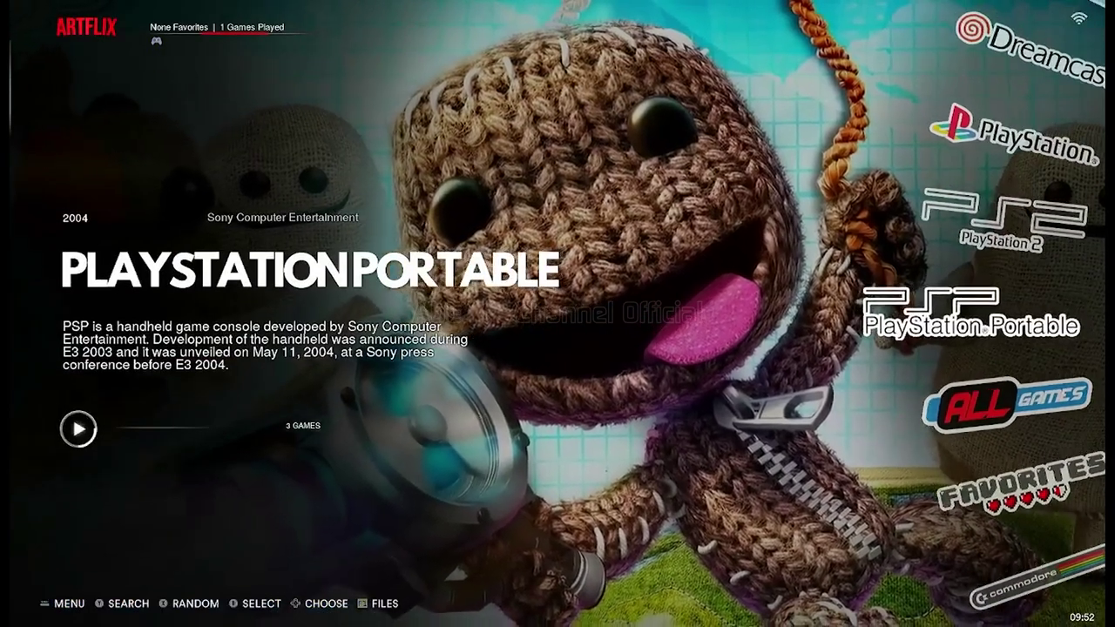
pyautogui.press('Up')
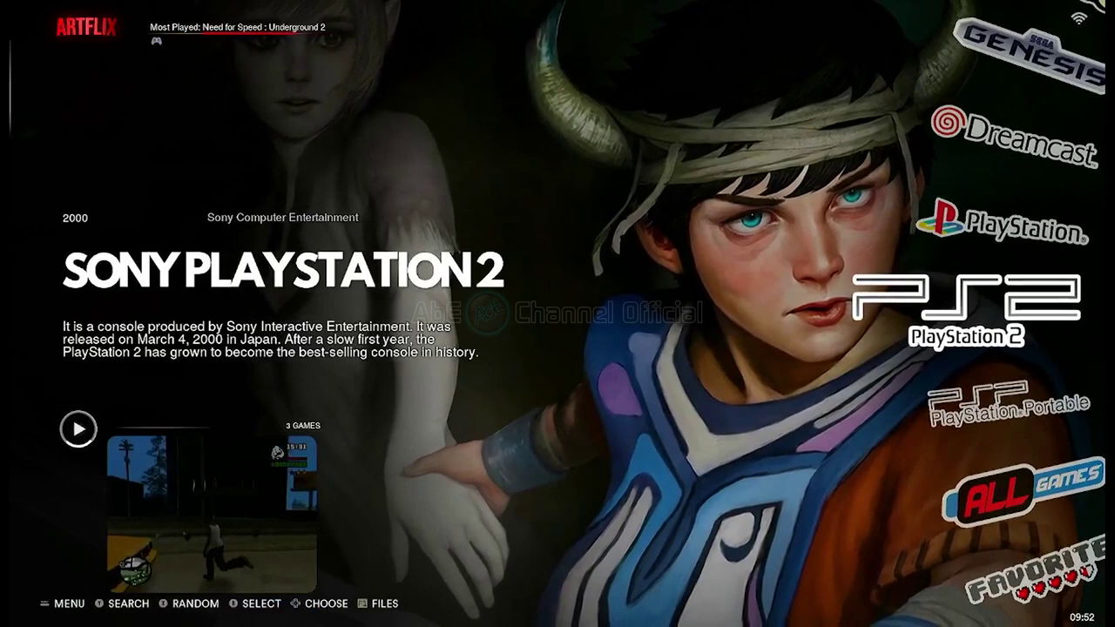
pyautogui.press('Return')
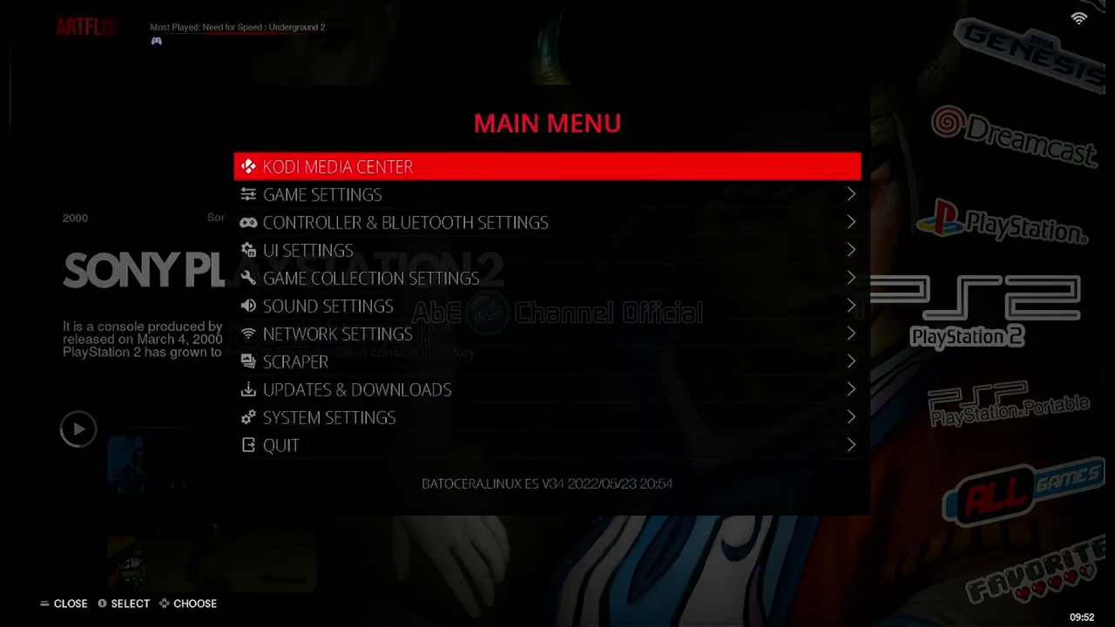
# Step: In the Scraper menu, cycle Scrape From through TheGamesDB, HFSDB and ArcadeDB back to ScreenScraper
pyautogui.press('Down')
pyautogui.press('Down')
pyautogui.press('Down')
pyautogui.press('Down')
pyautogui.press('Down')
pyautogui.press('Down')
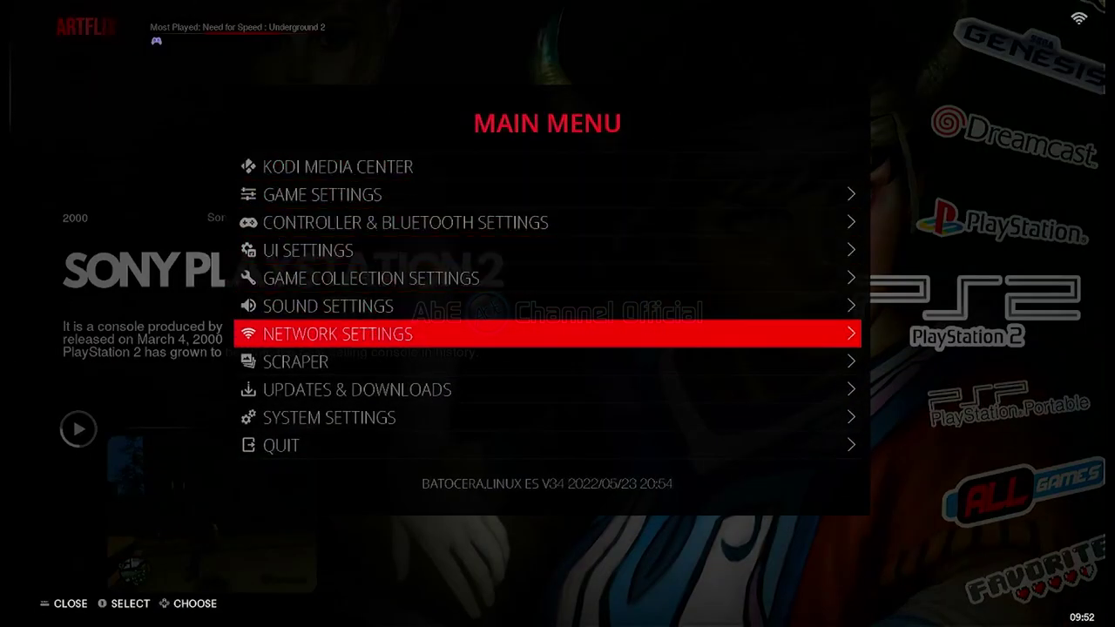
pyautogui.press('Down')
pyautogui.press('Return')
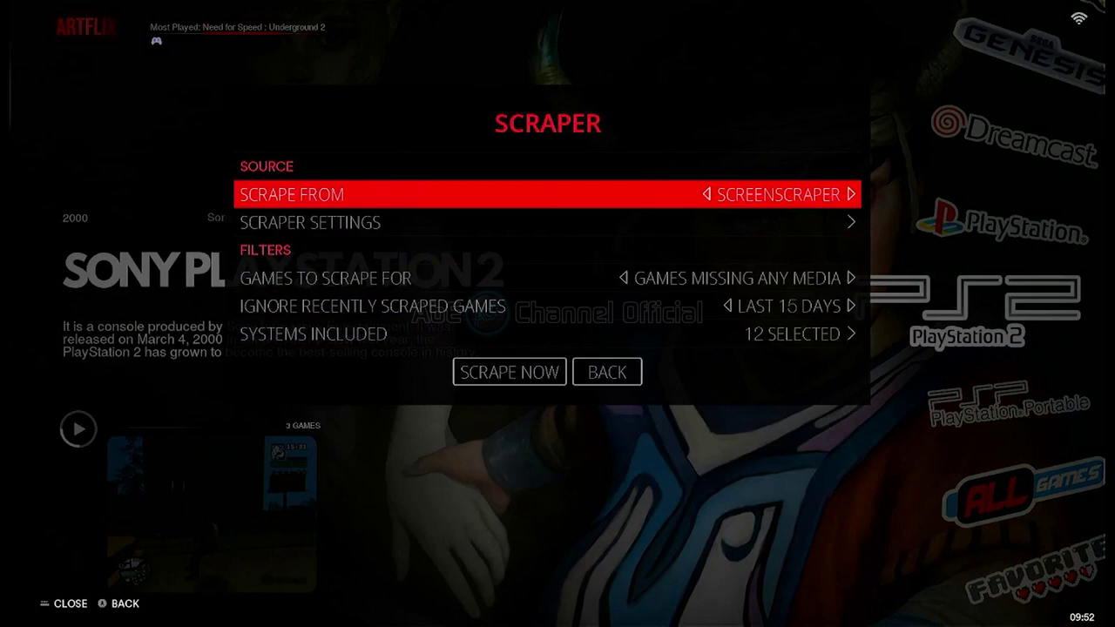
pyautogui.press('Right')
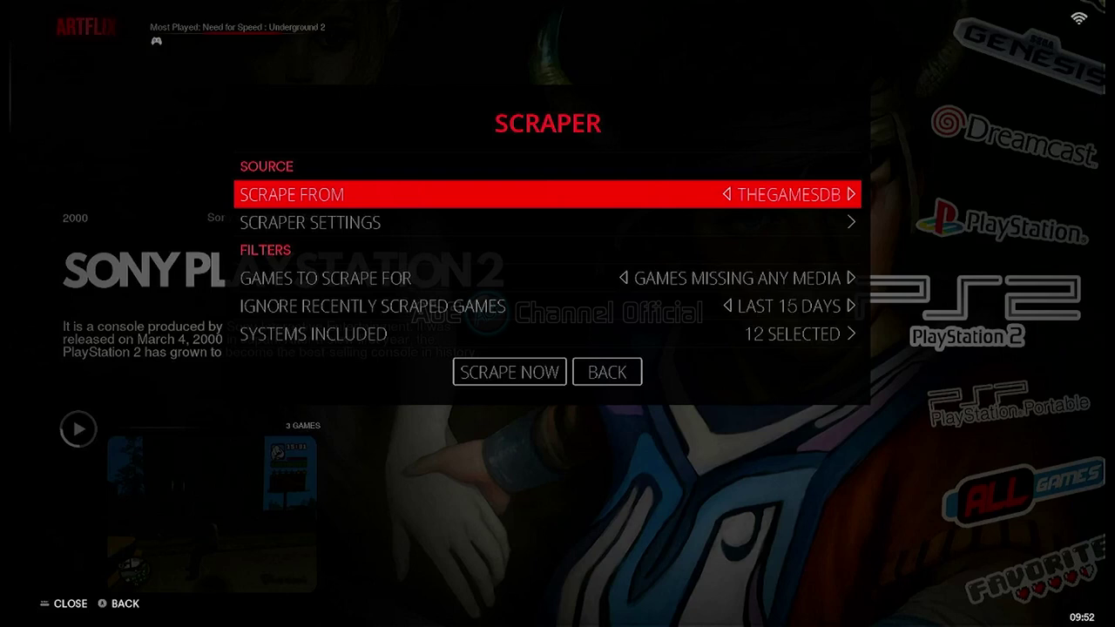
pyautogui.press('Right')
pyautogui.press('Right')
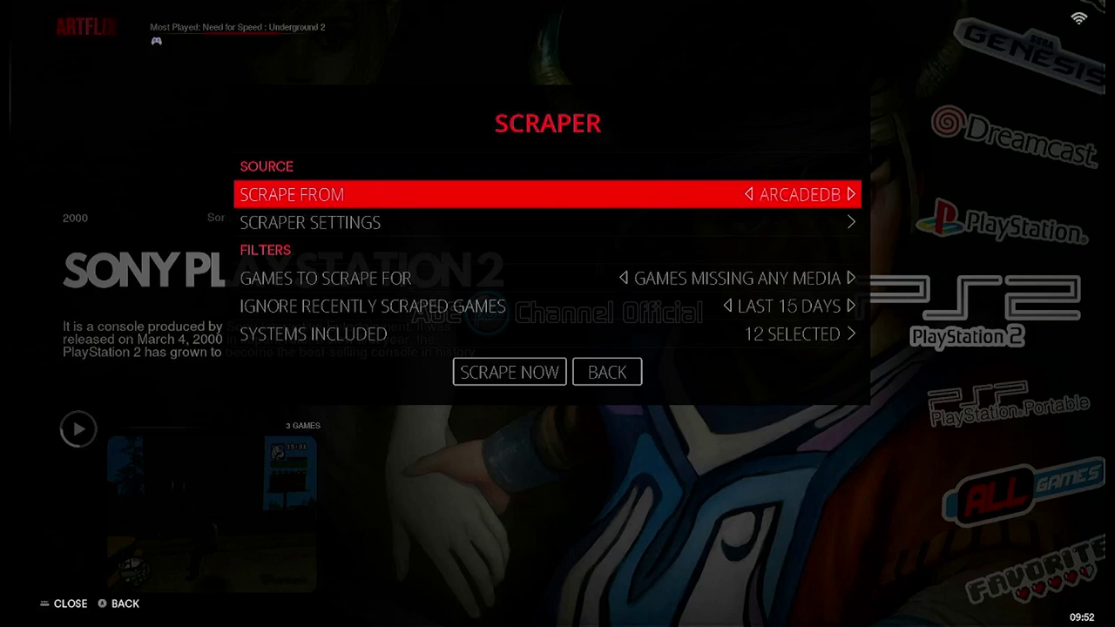
pyautogui.press('Right')
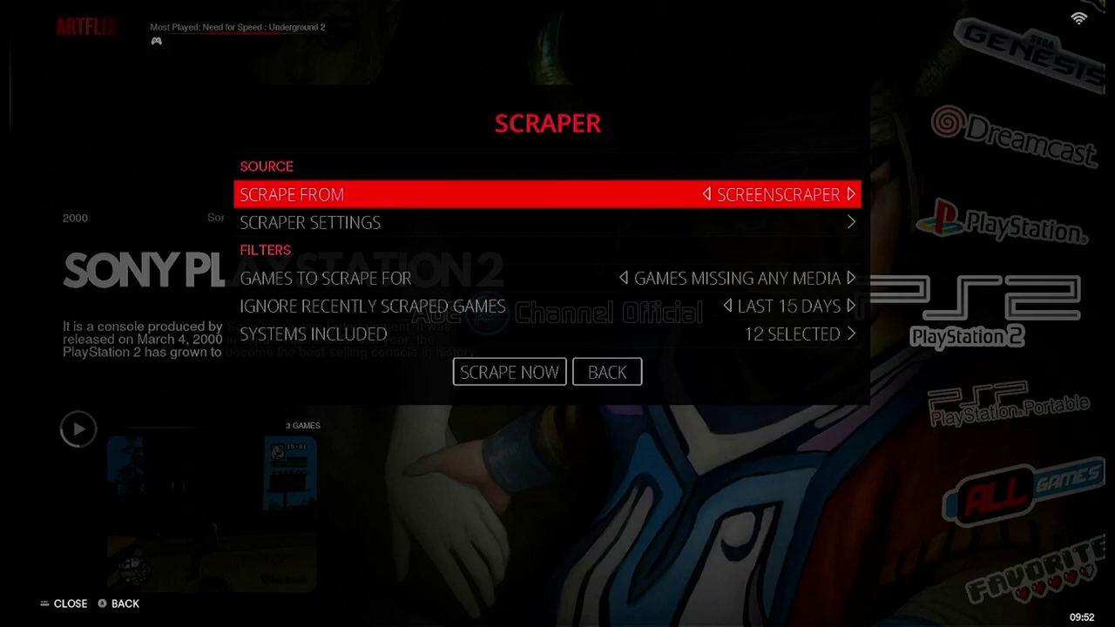
pyautogui.press('Down')
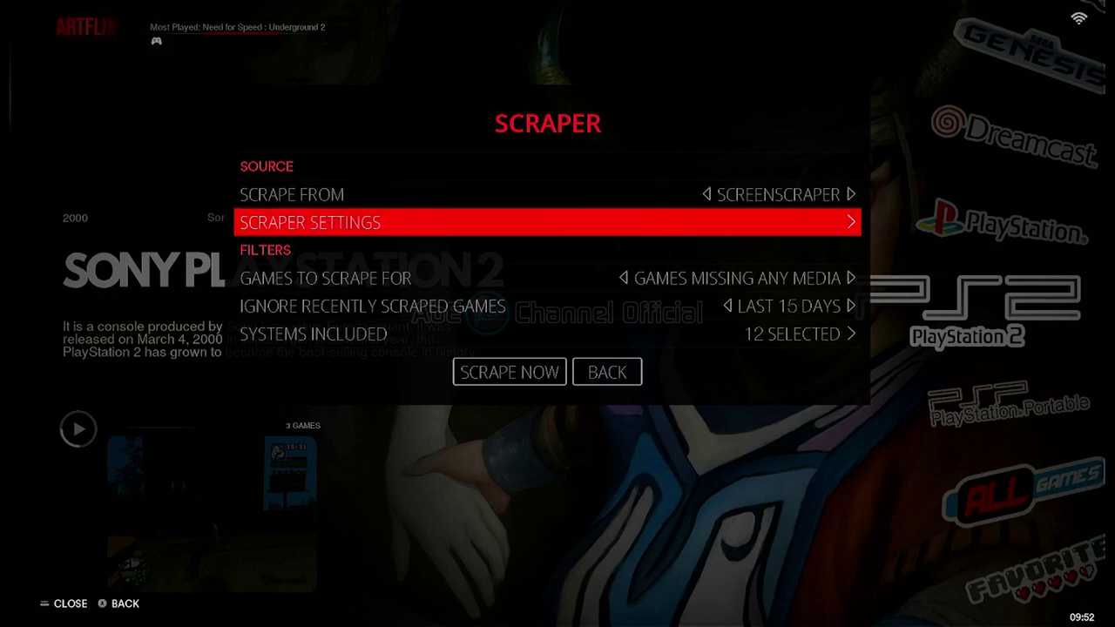
# Step: Set Box Source to Box 3D while keeping Screenshot images and Wheel logos
pyautogui.press('Return')
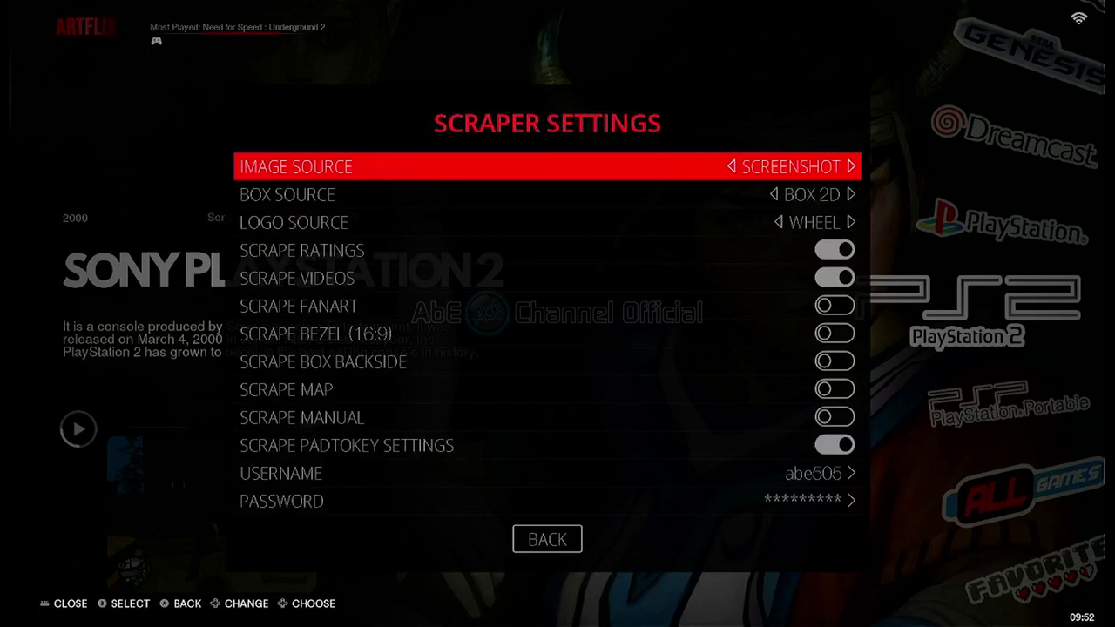
pyautogui.press('Right')
pyautogui.press('Right')
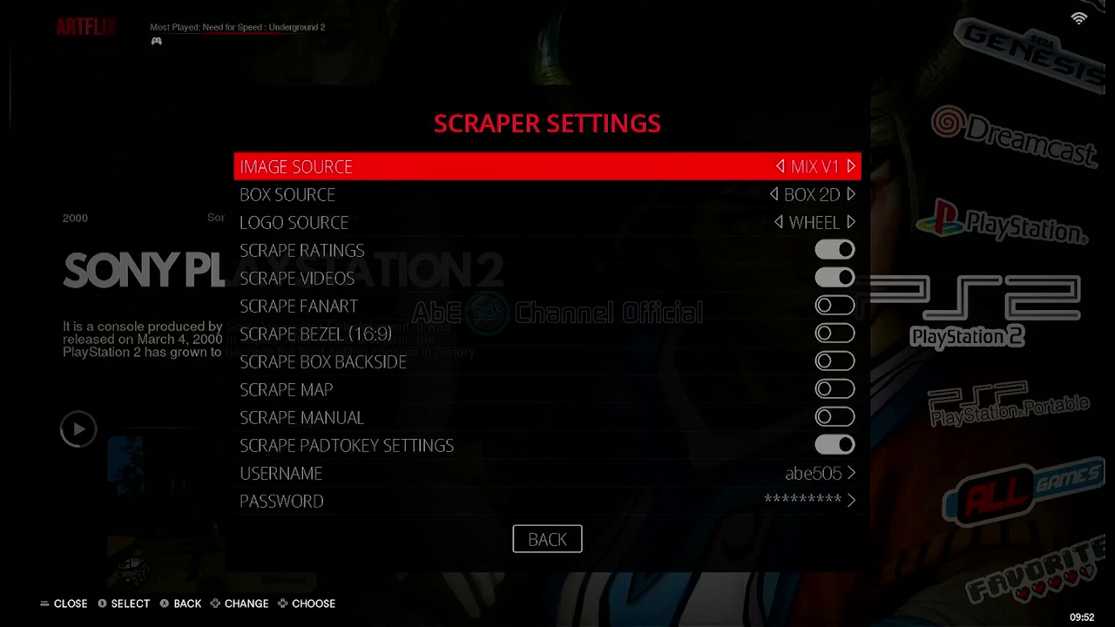
pyautogui.press('Right')
pyautogui.press('Right')
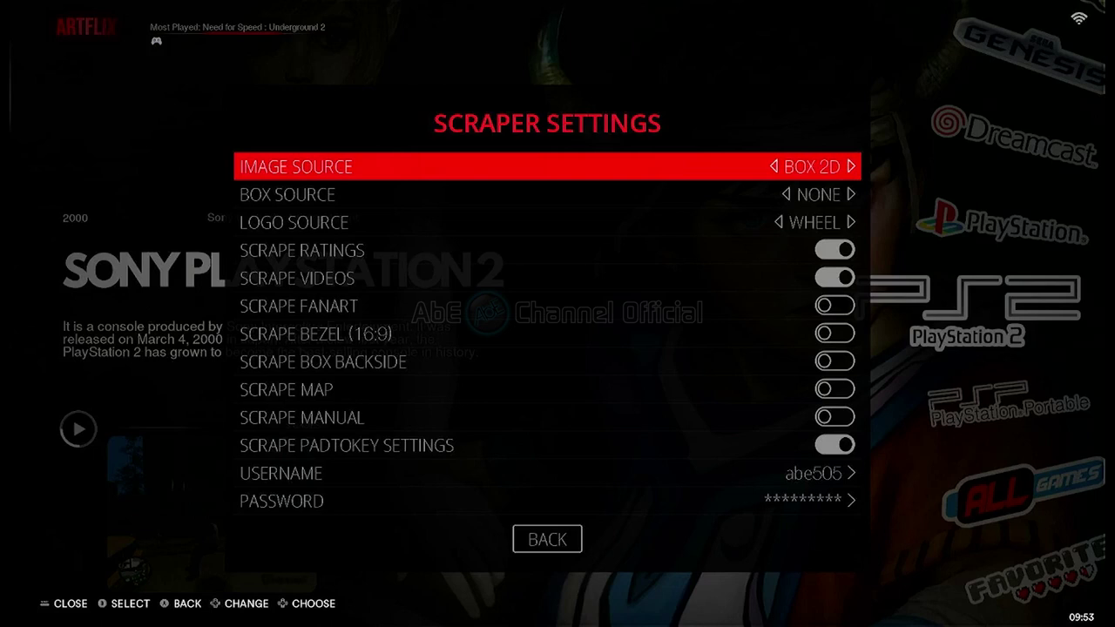
pyautogui.press('Right')
pyautogui.press('Right')
pyautogui.press('Right')
pyautogui.press('Right')
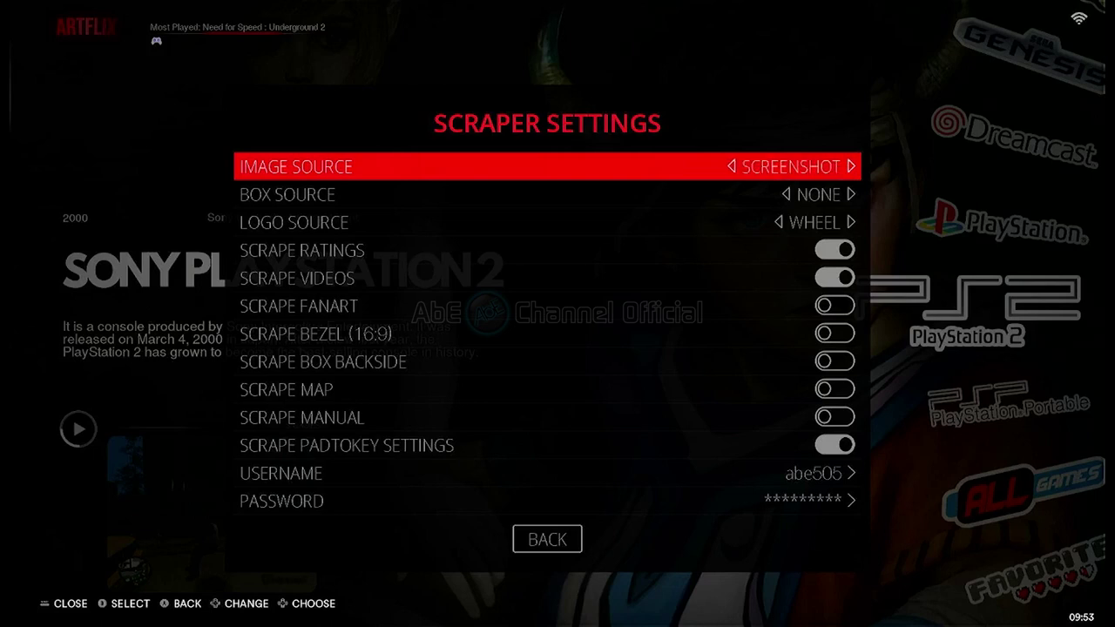
pyautogui.press('Down')
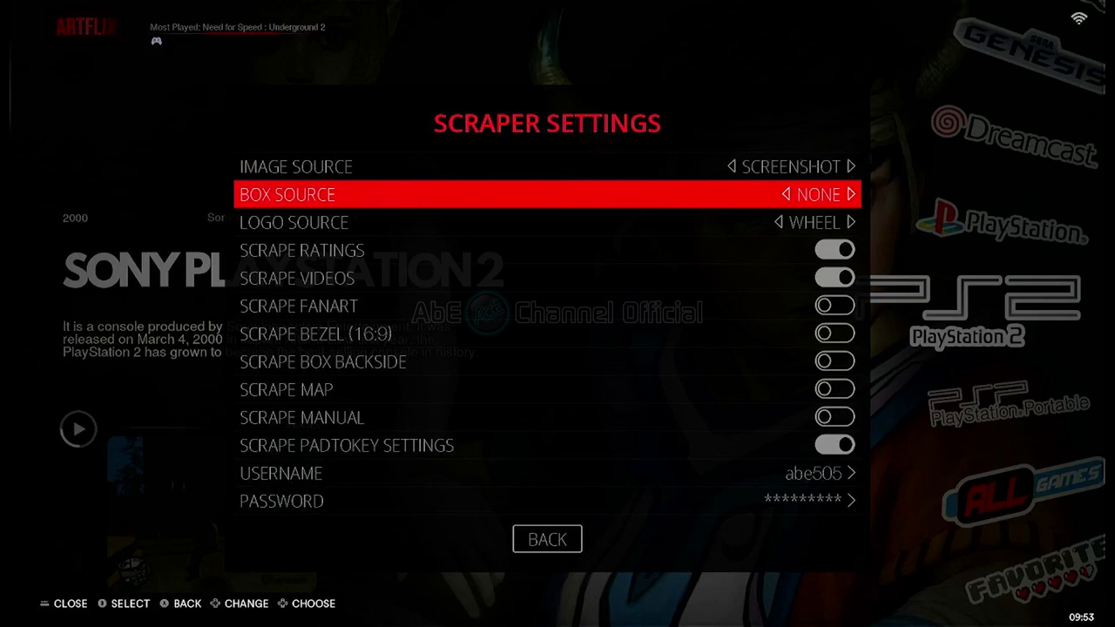
pyautogui.press('Right')
pyautogui.press('Right')
pyautogui.press('Right')
pyautogui.press('Right')
pyautogui.press('Right')
pyautogui.press('Down')
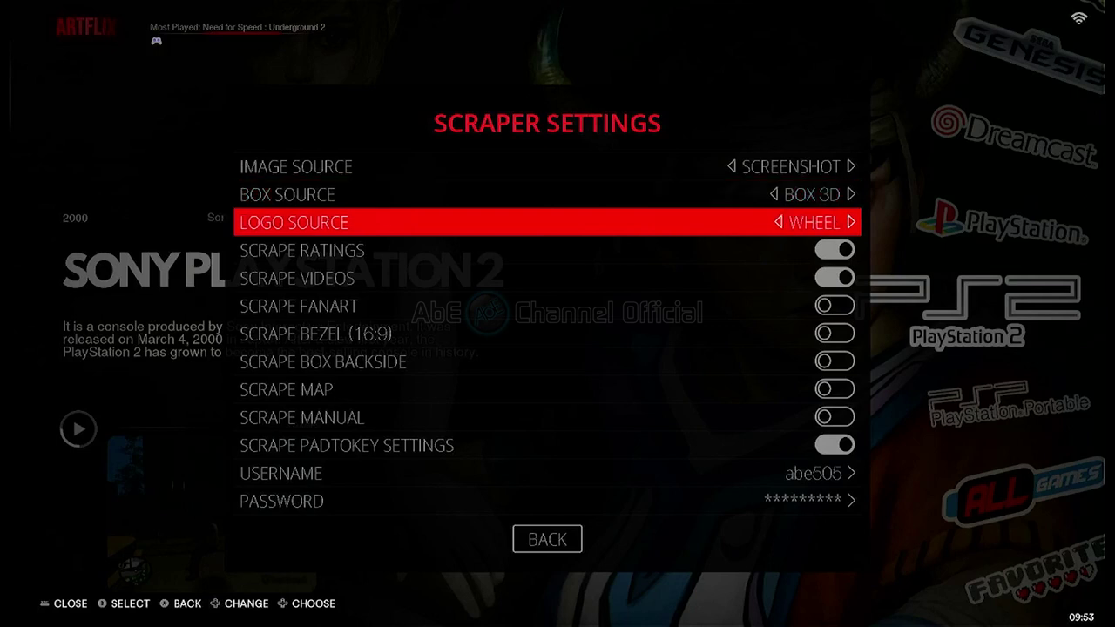
pyautogui.press('Right')
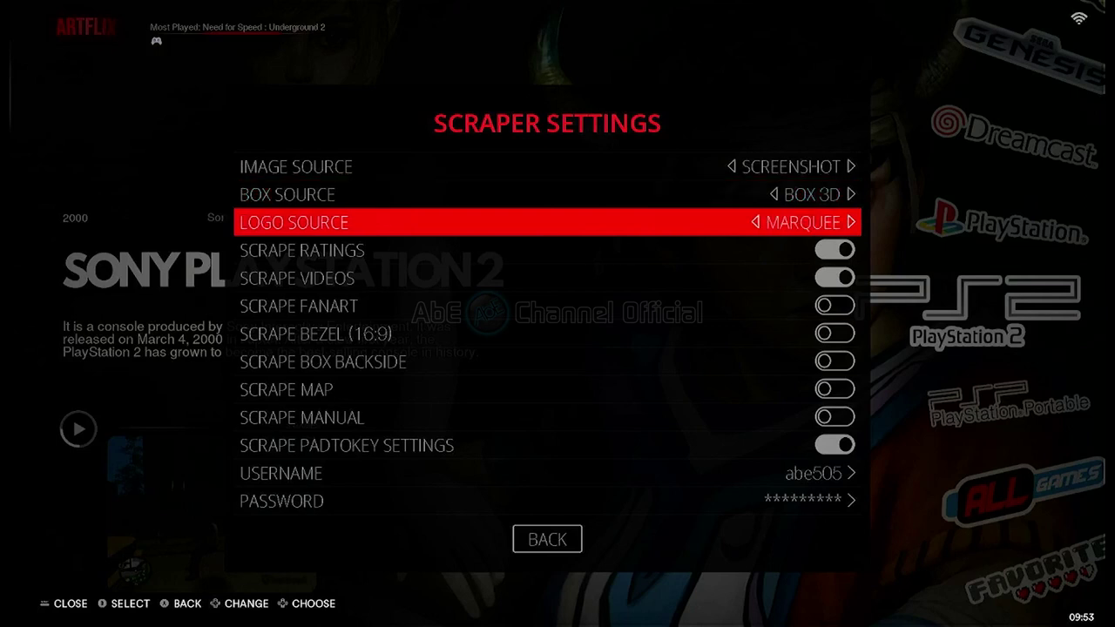
pyautogui.press('Right')
pyautogui.press('Right')
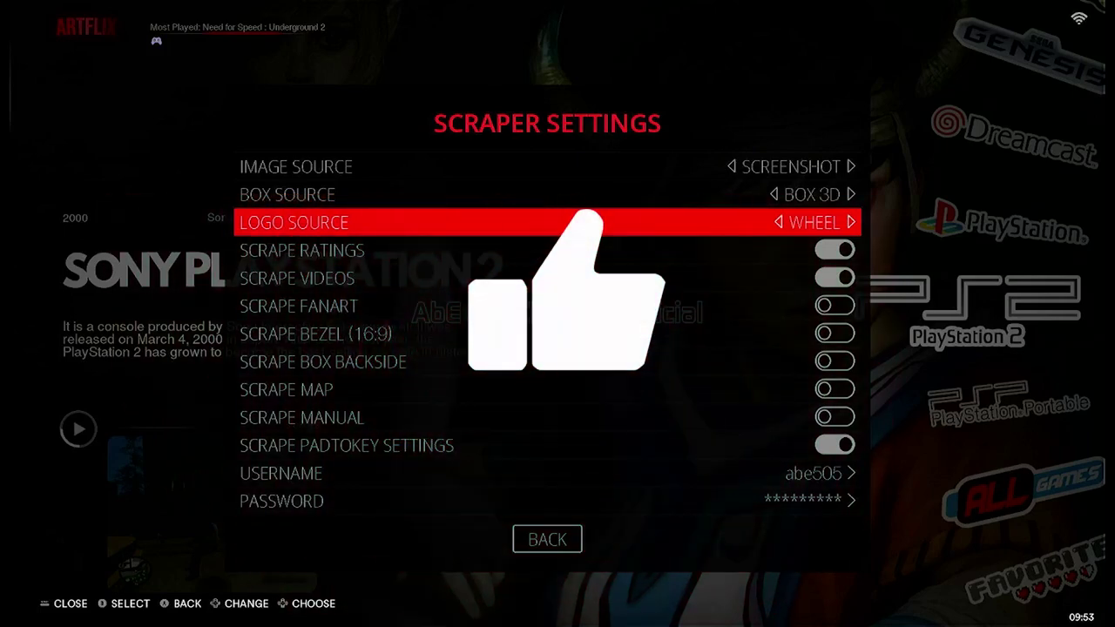
# Step: Step past the ratings, video, fanart, bezel and map options to pad-to-keyboard
pyautogui.press('Down')
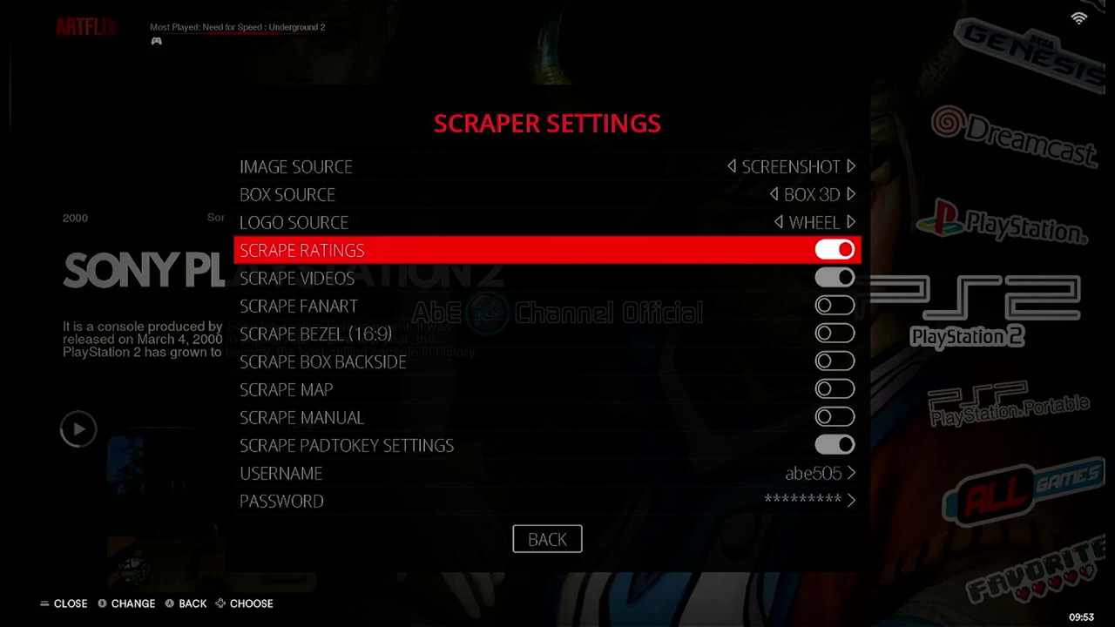
pyautogui.press('Down')
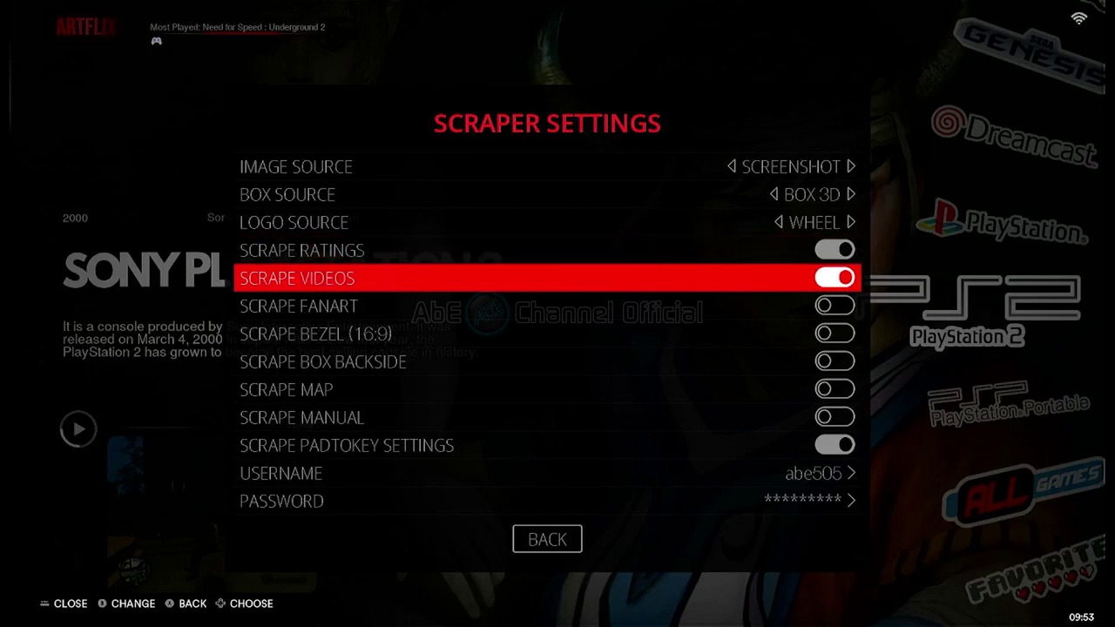
pyautogui.press('Down')
pyautogui.press('Down')
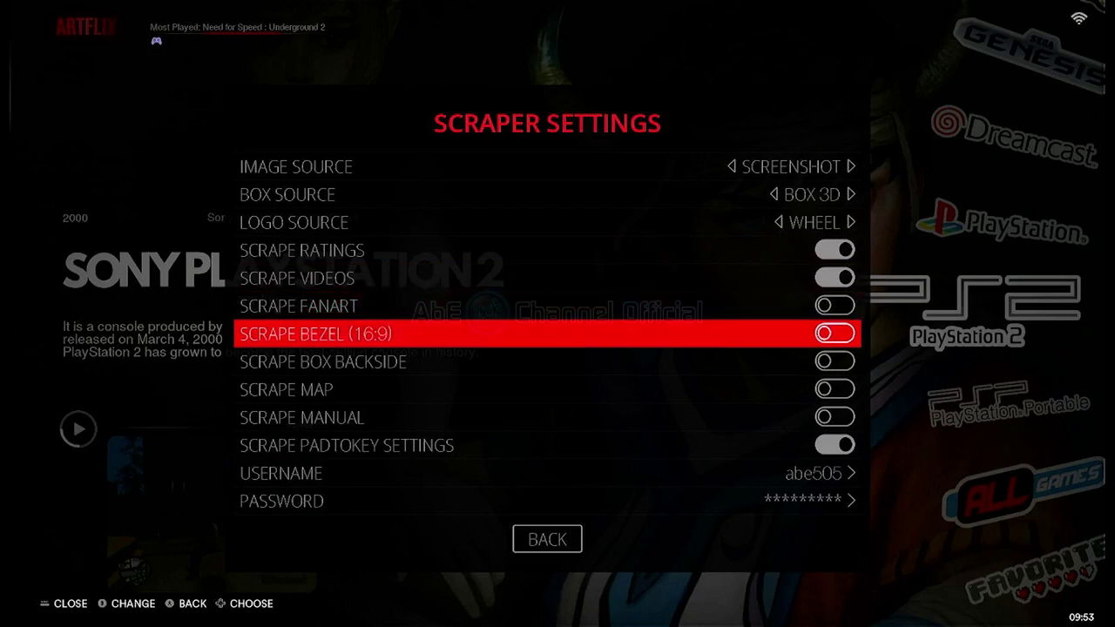
pyautogui.press('Down')
pyautogui.press('Down')
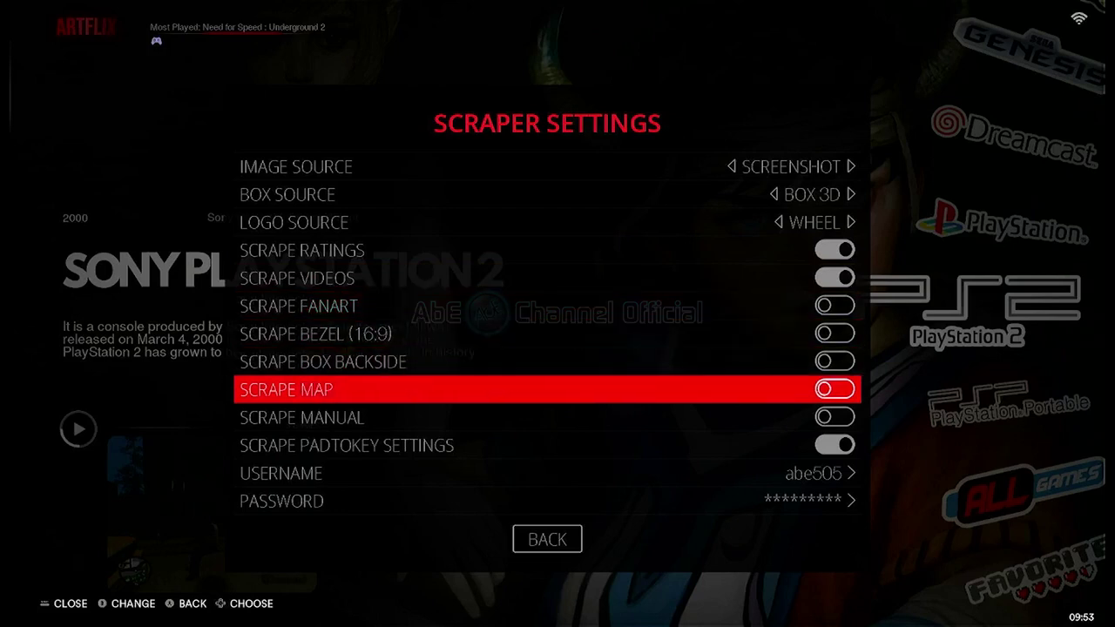
pyautogui.press('Down')
pyautogui.press('Down')
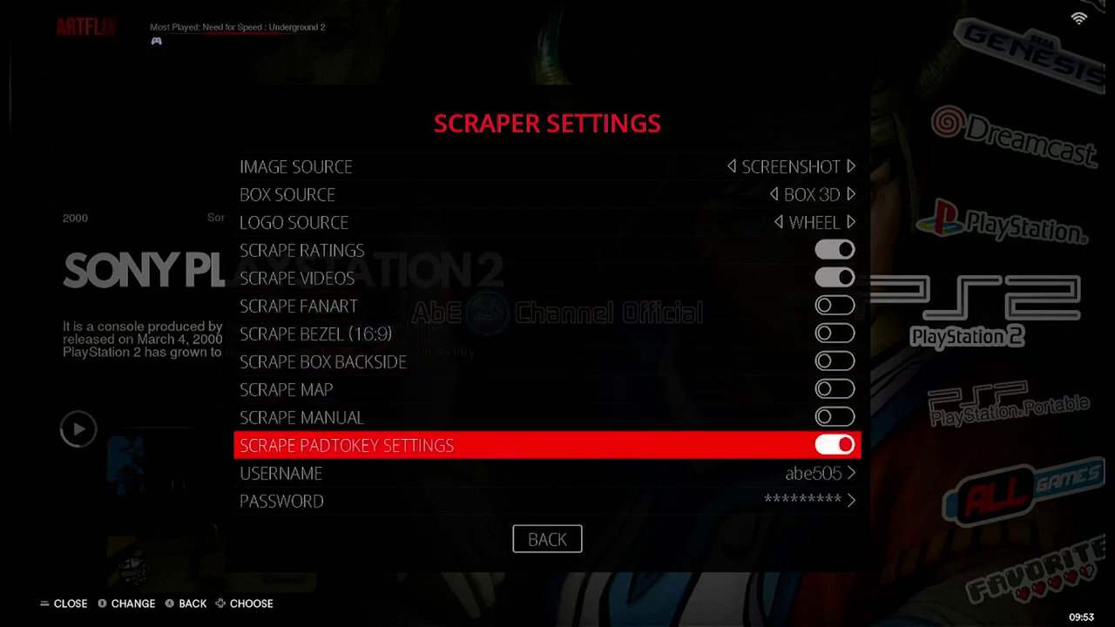
pyautogui.press('Down')
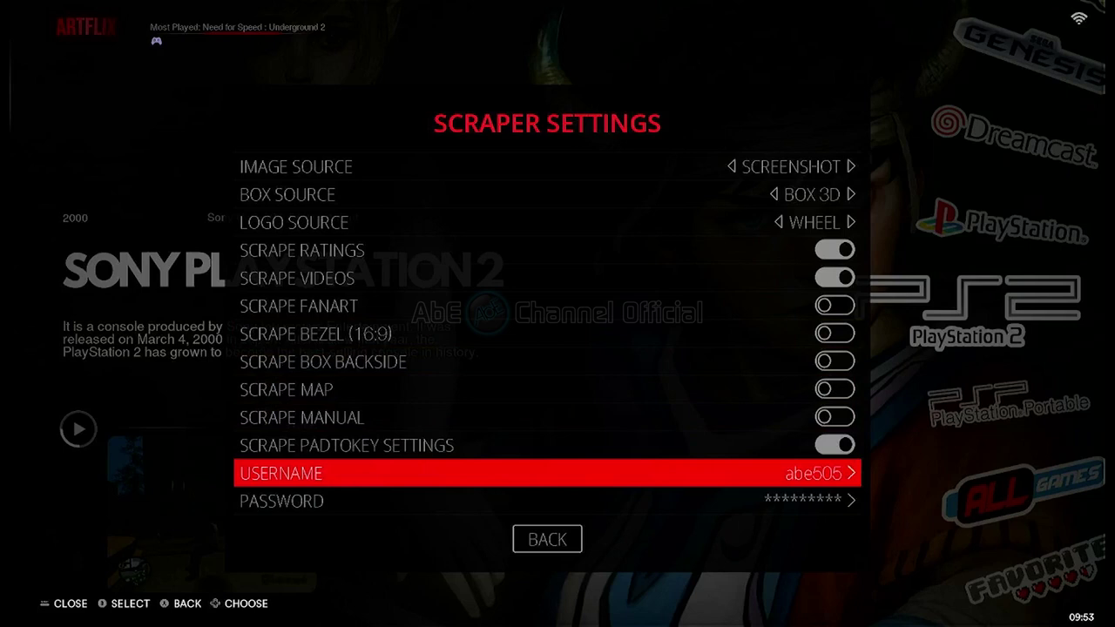
pyautogui.press('Return')
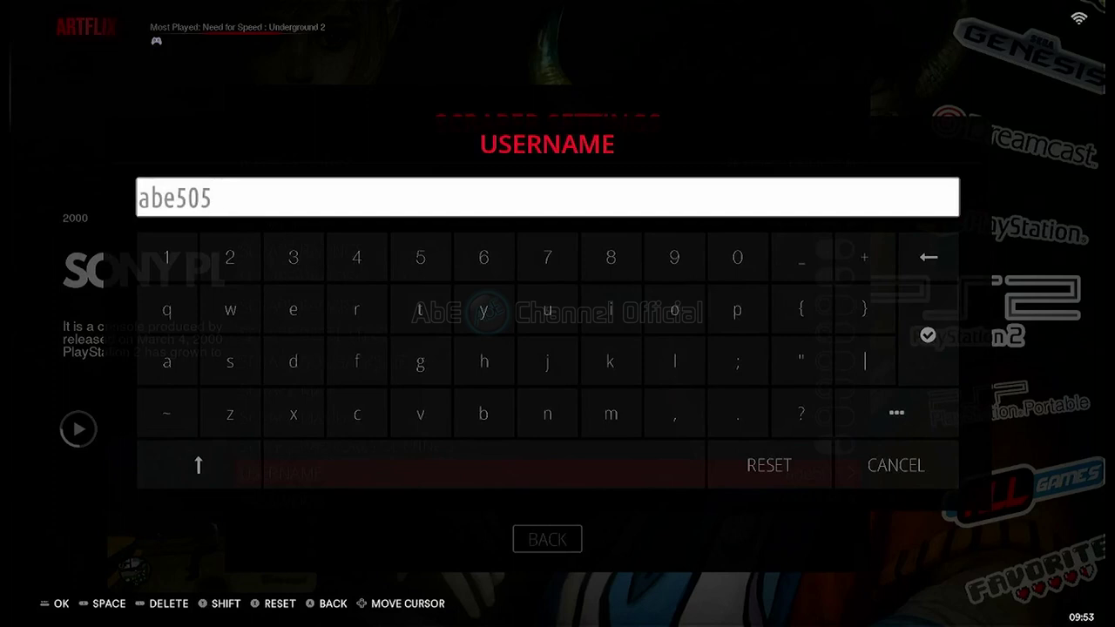
pyautogui.press('Return')
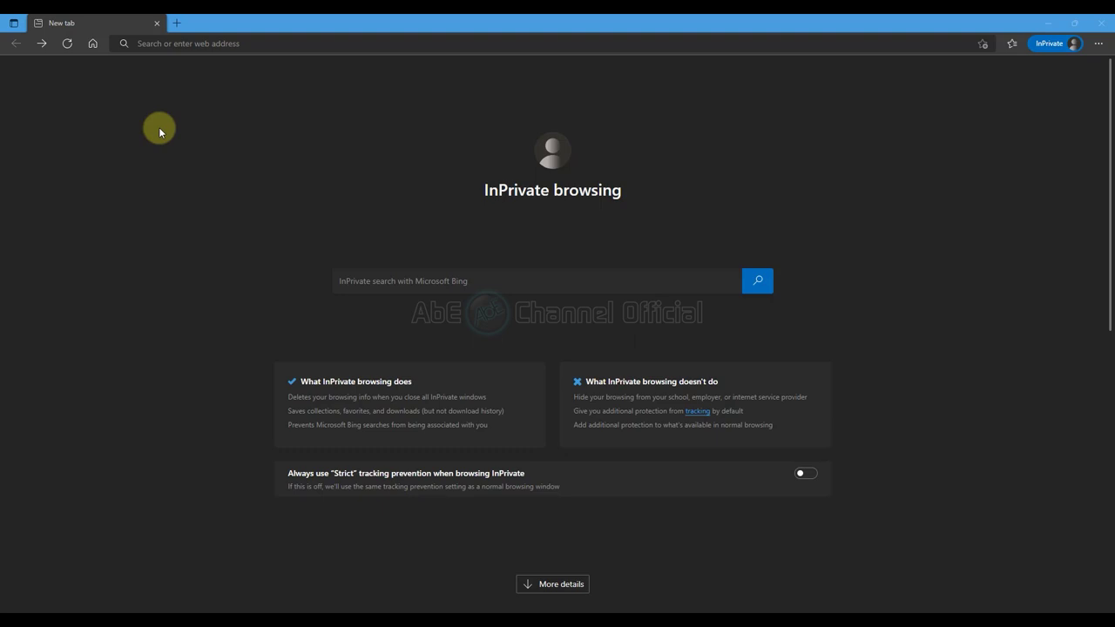
# Step: Go to screenscraper.fr in the Edge address bar
pyautogui.click(152, 45)
pyautogui.write('screens')
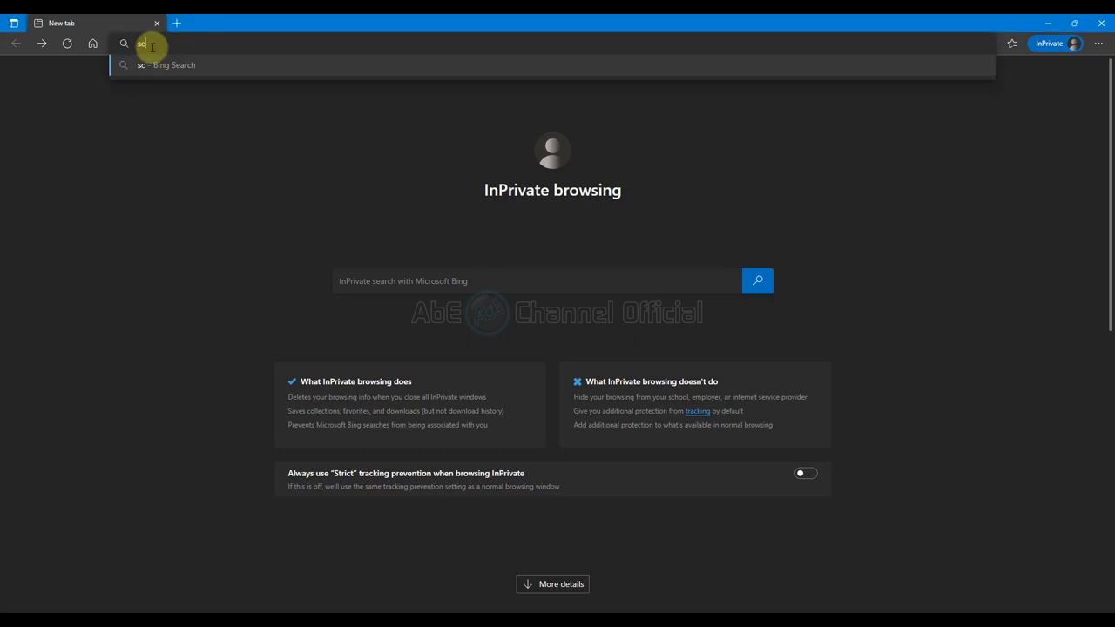
pyautogui.write('craper')
pyautogui.write('.fr')
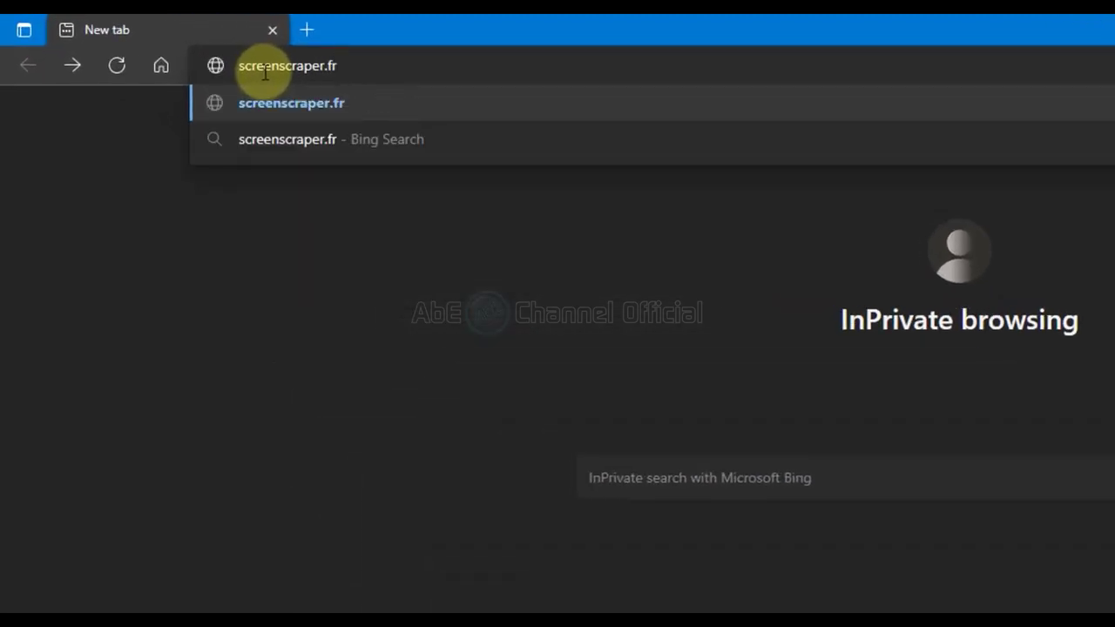
pyautogui.press('Return')
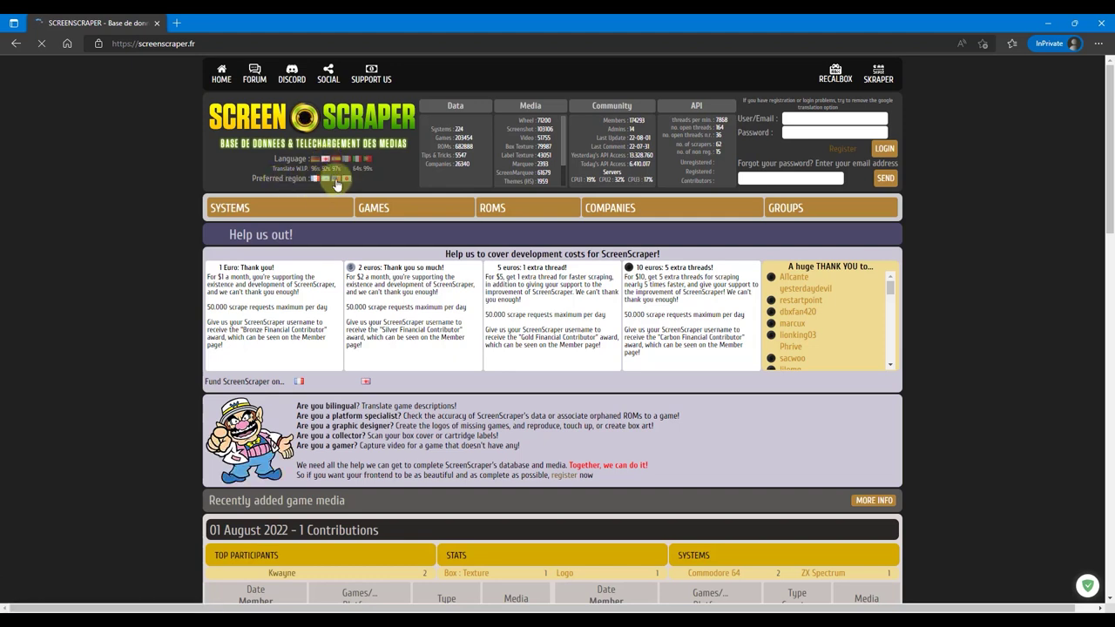
# Step: Choose US as the preferred region and log in with the account username and password
pyautogui.click(332, 180)
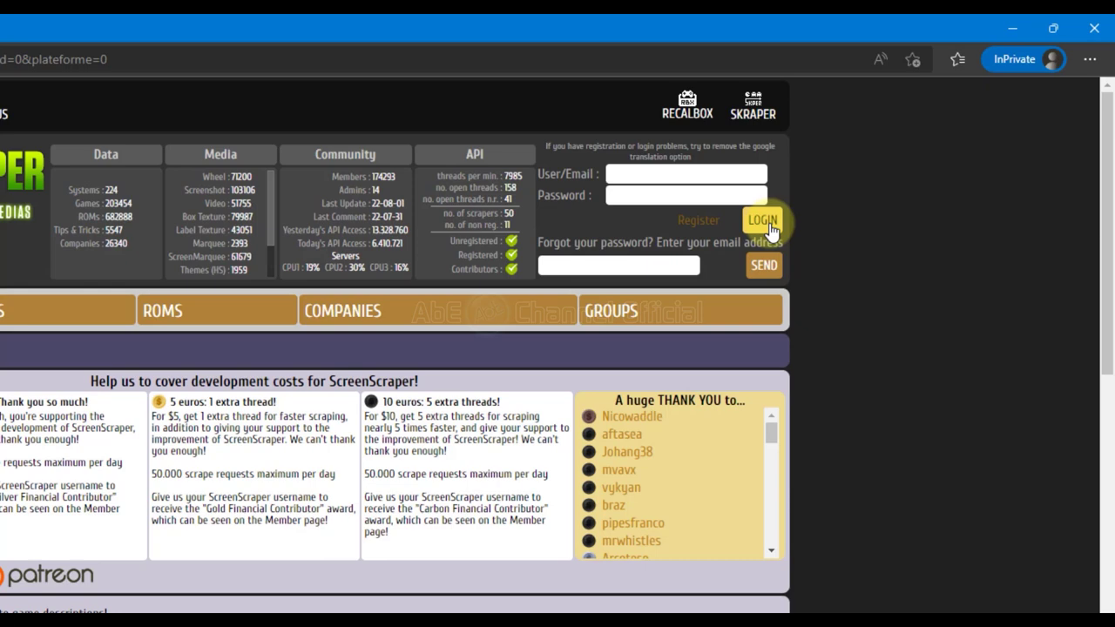
pyautogui.click(642, 174)
pyautogui.write('abe')
pyautogui.write('5050')
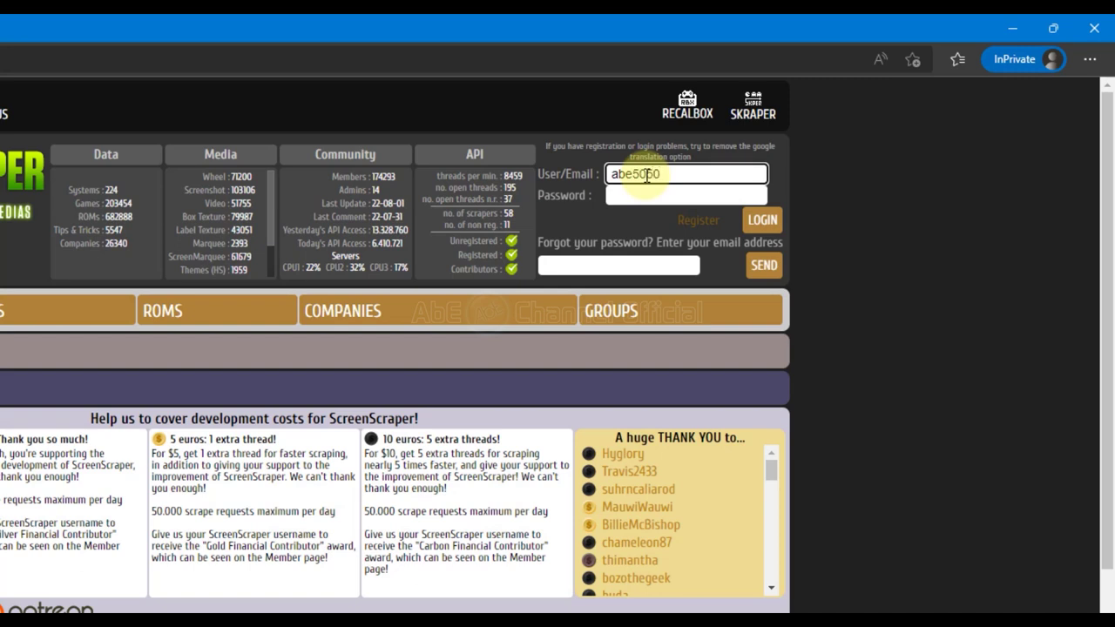
pyautogui.press('BackSpace')
pyautogui.click(646, 193)
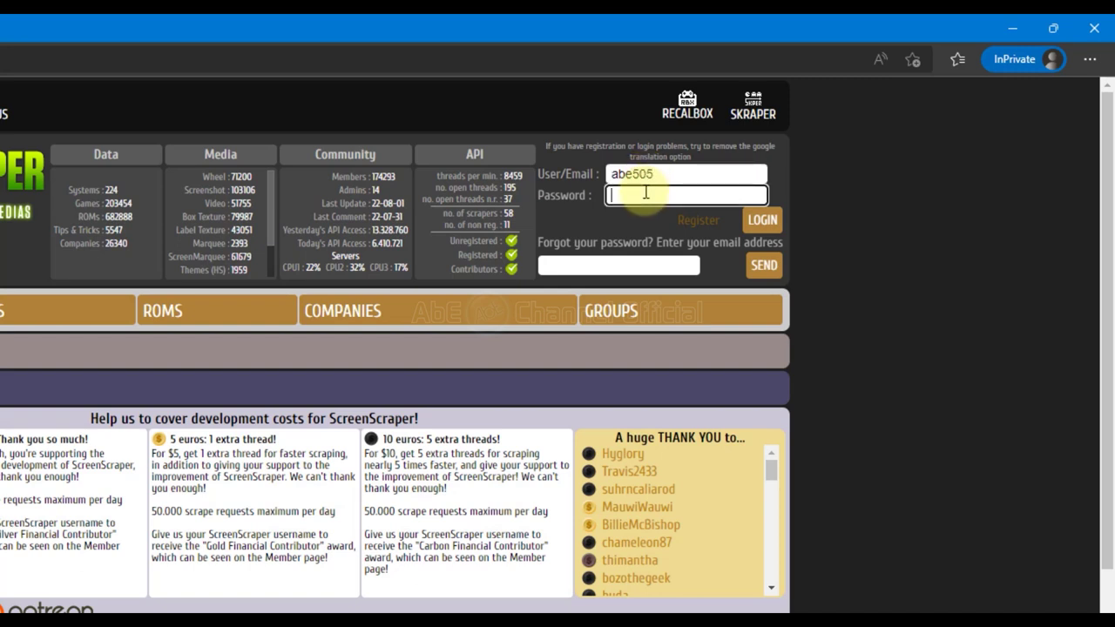
pyautogui.write('•••••••••••')
pyautogui.click(761, 221)
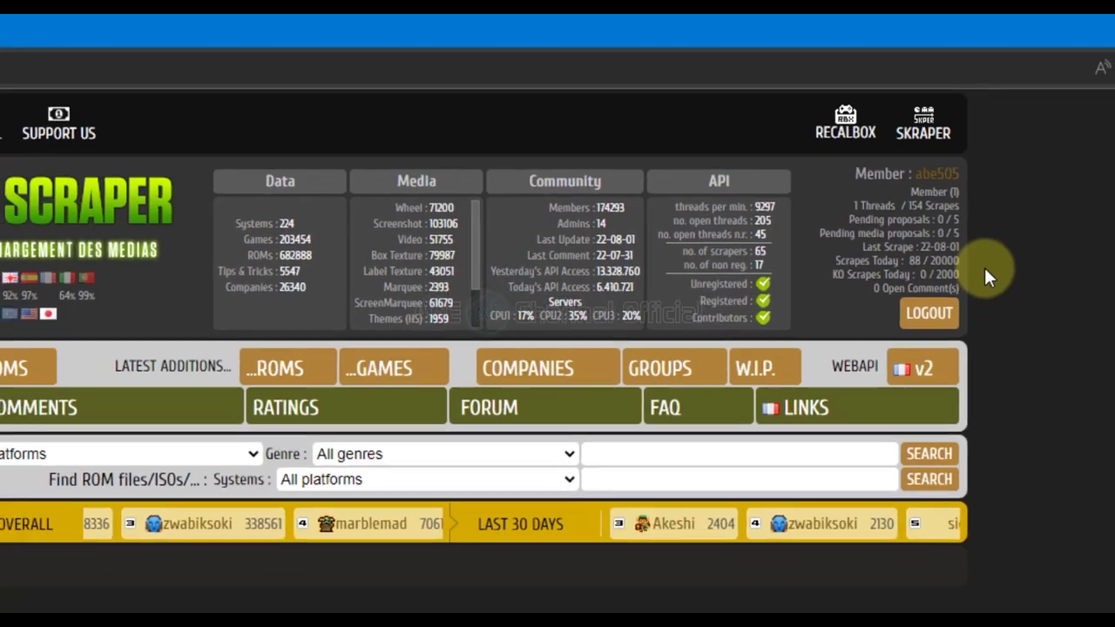
# Step: Log out of ScreenScraper, open Register and scroll down to the sign-up form
pyautogui.click(929, 313)
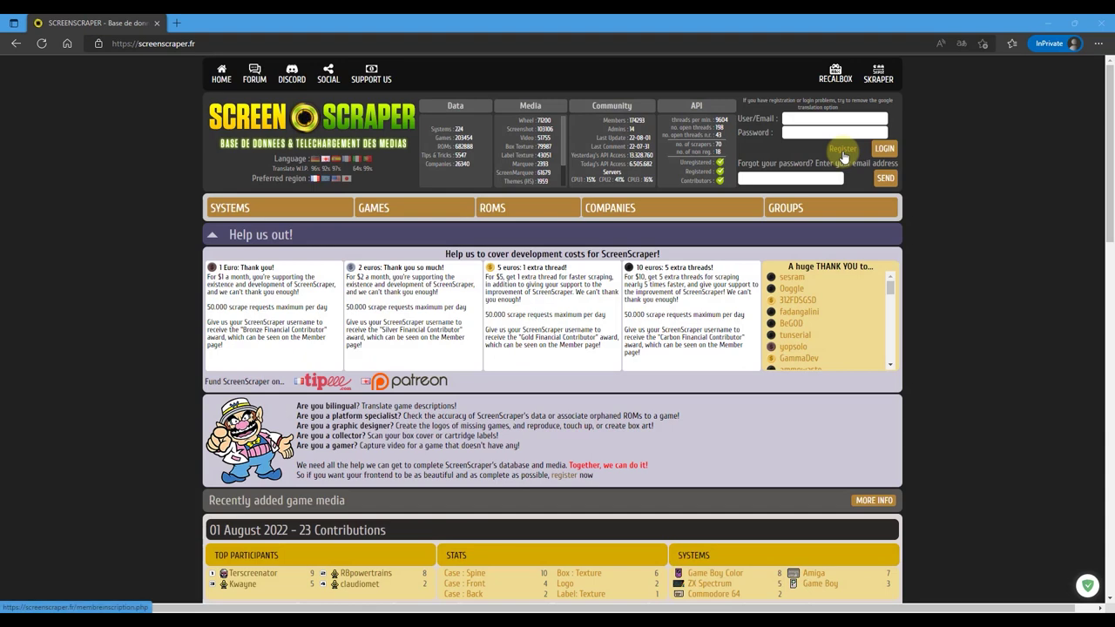
pyautogui.click(842, 153)
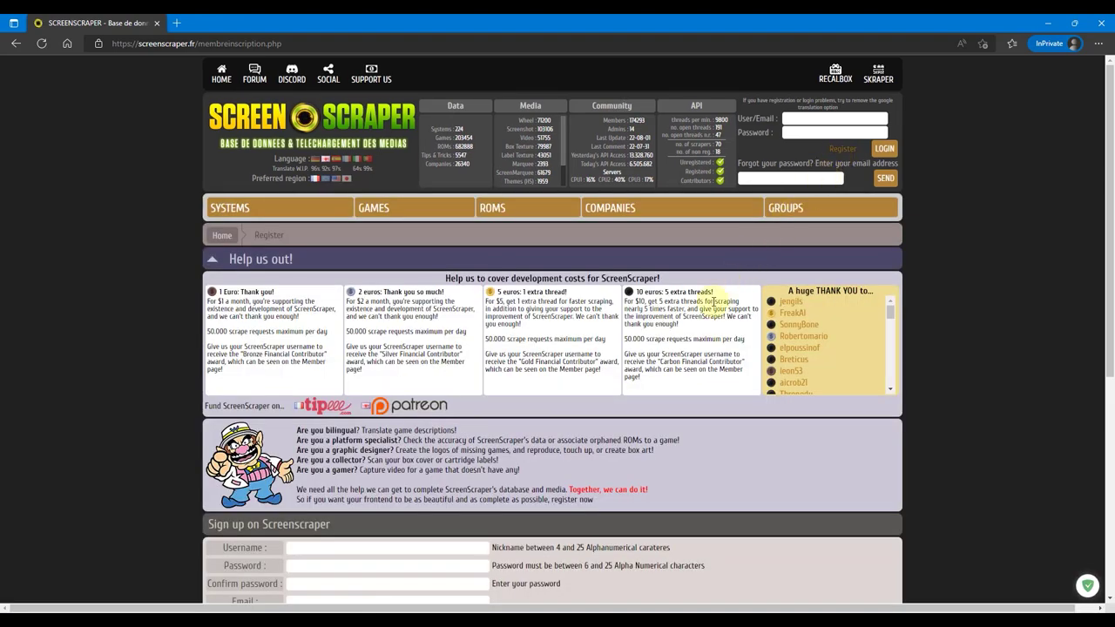
pyautogui.scroll(-4, 712, 300)
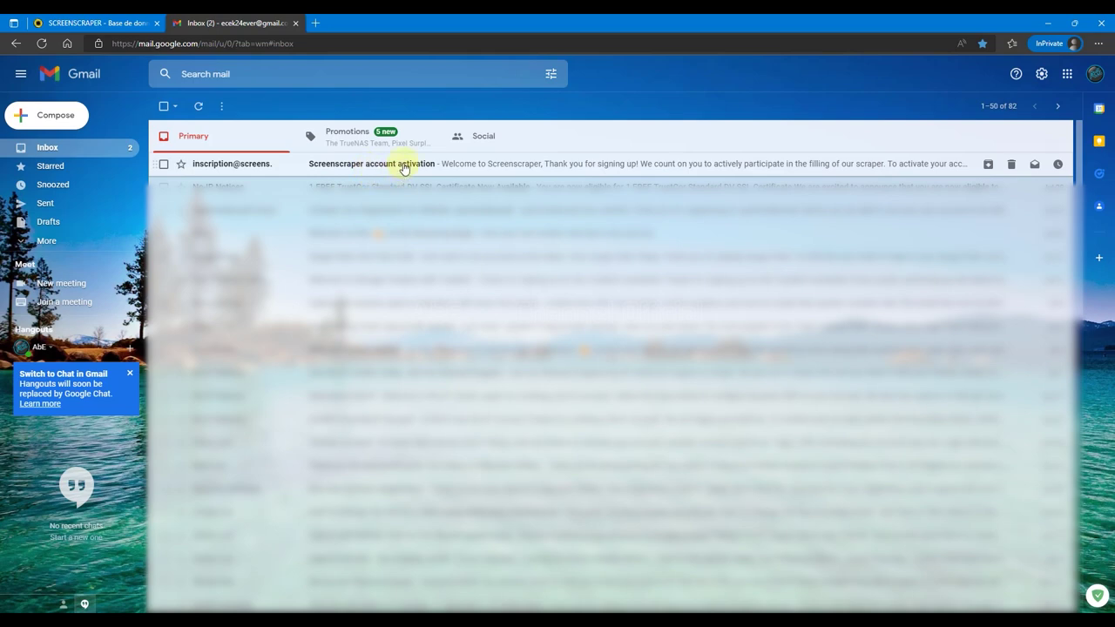
# Step: Open the 'Screenscraper account activation' email in the Gmail inbox
pyautogui.click(403, 168)
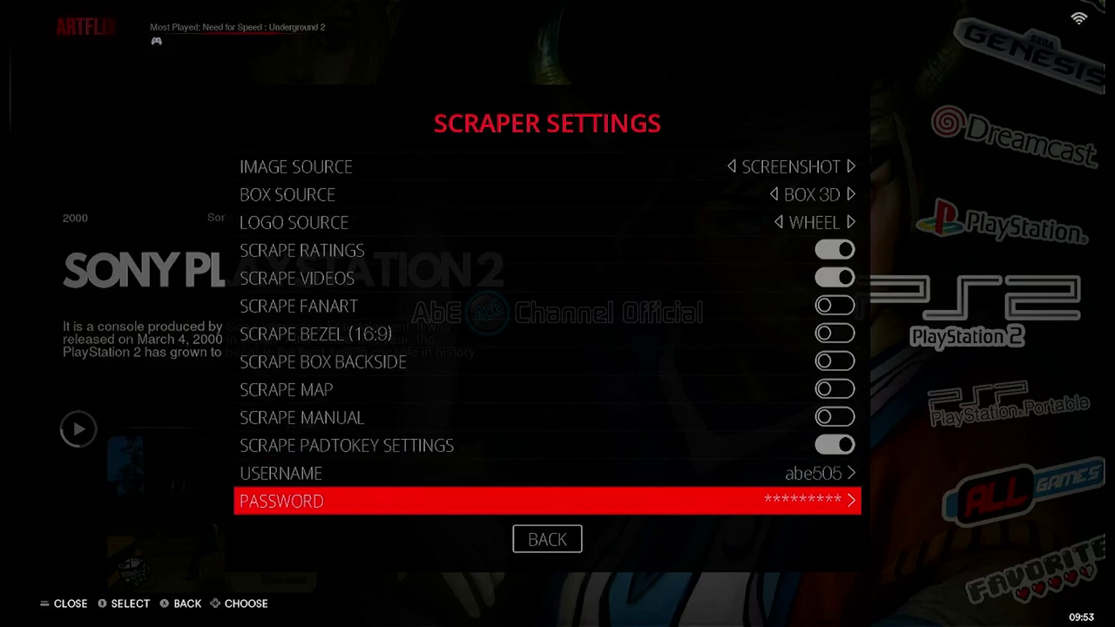
# Step: Back out of Scraper Settings and open the Games To Scrape For choices
pyautogui.press('Escape')
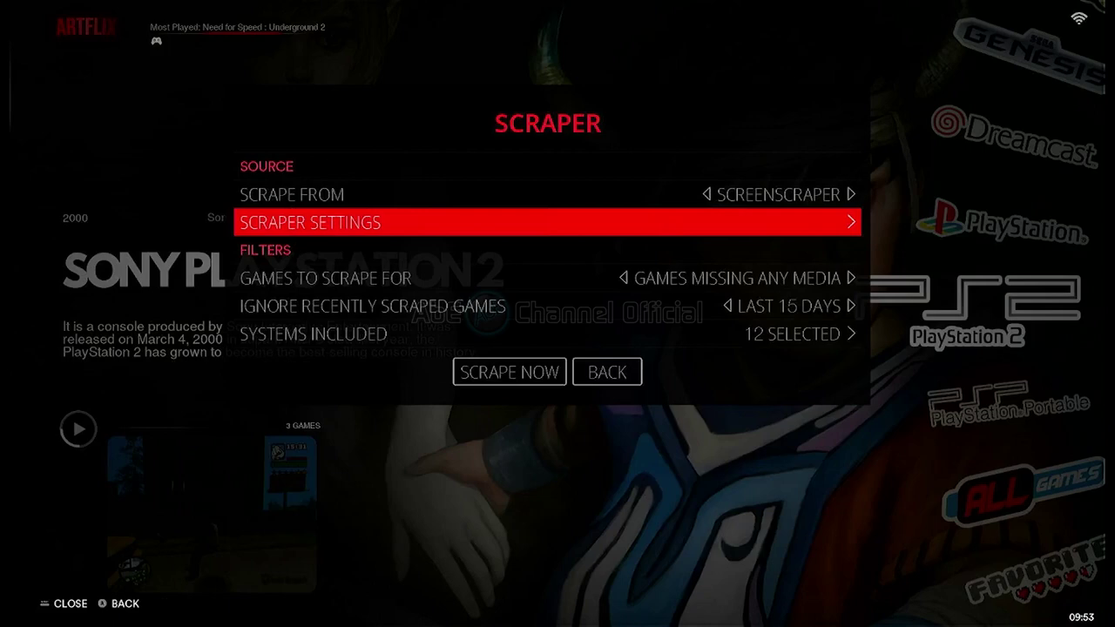
pyautogui.press('Down')
pyautogui.press('Return')
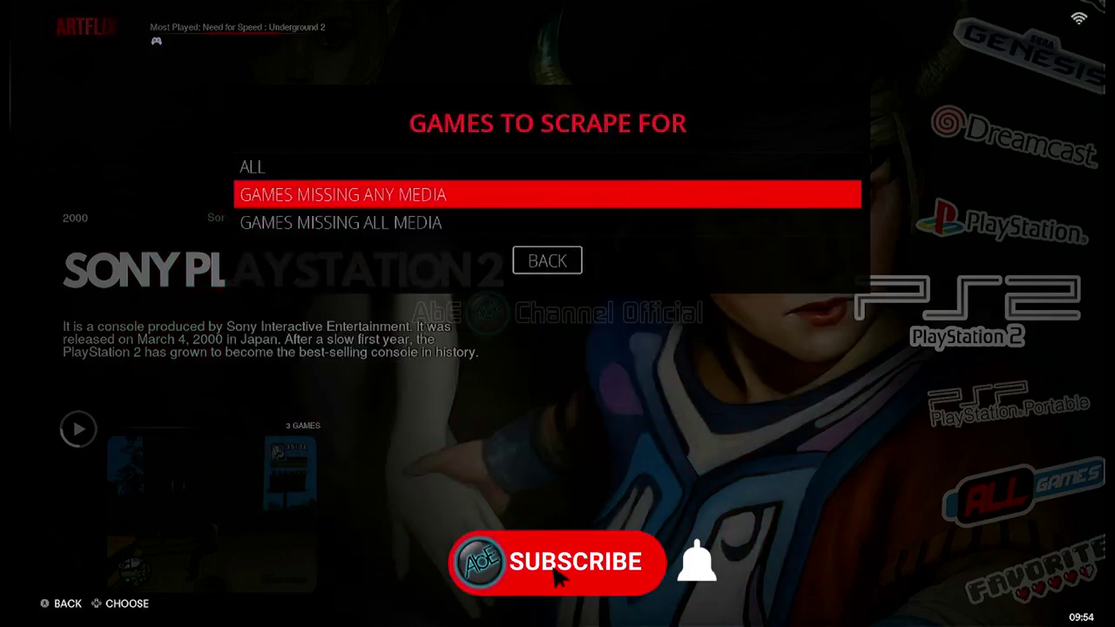
# Step: Set Games to Scrape For to All so every game is scraped, not just ones missing media
pyautogui.press('Down')
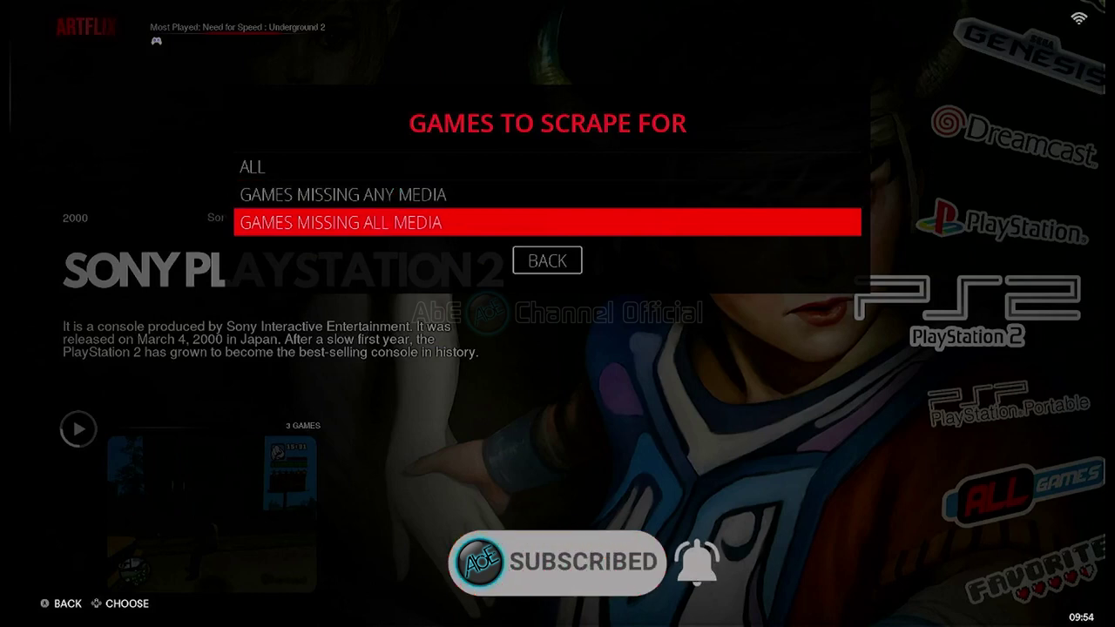
pyautogui.press('Up')
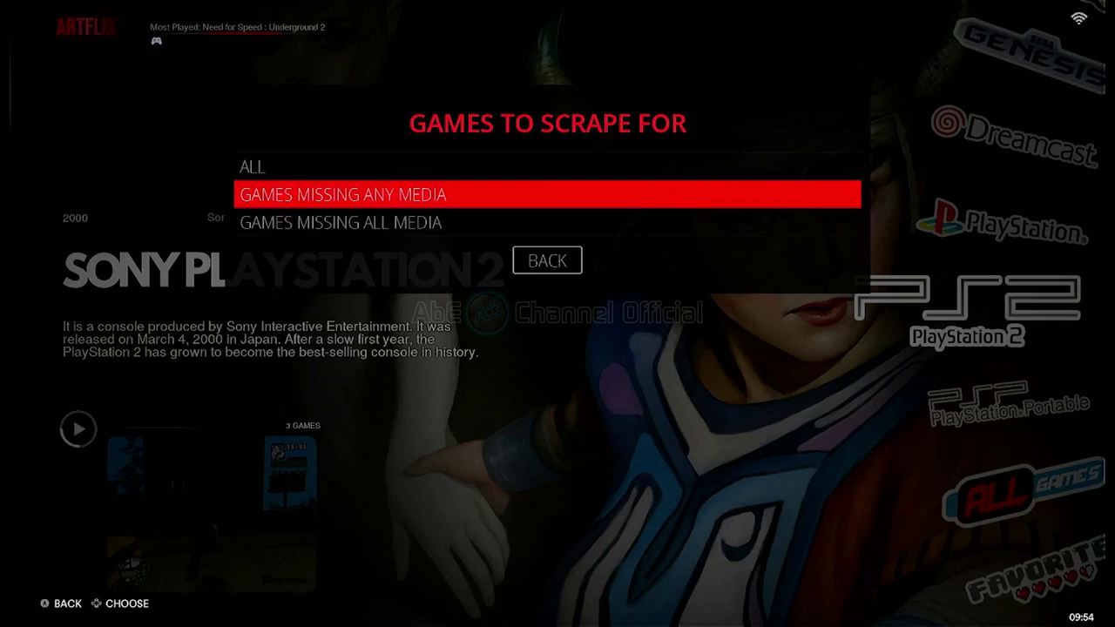
pyautogui.press('Up')
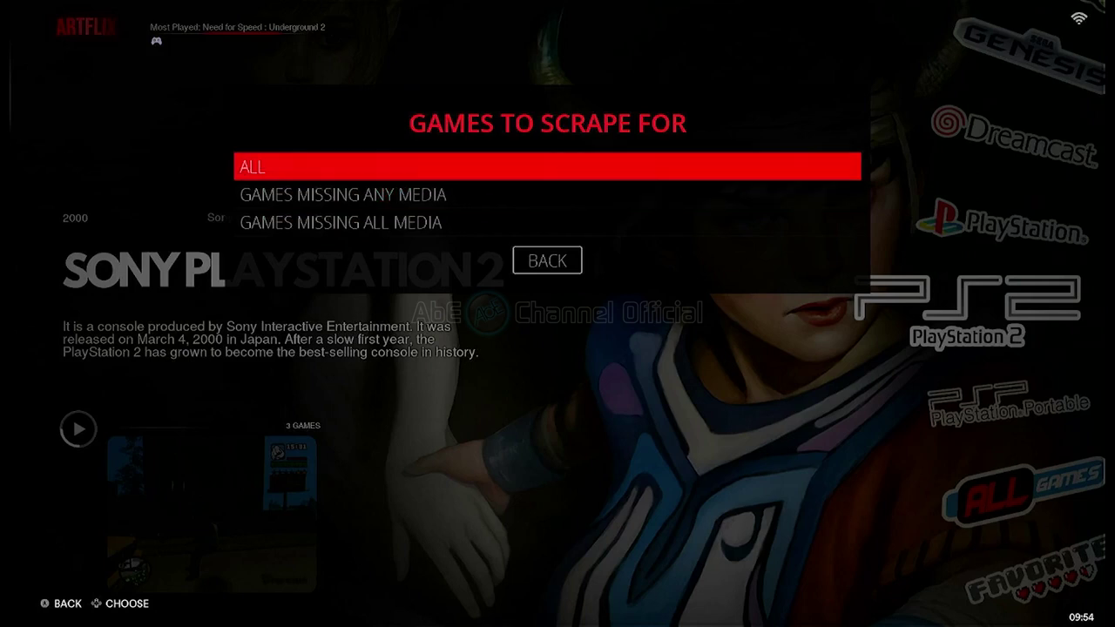
pyautogui.press('Return')
pyautogui.press('Down')
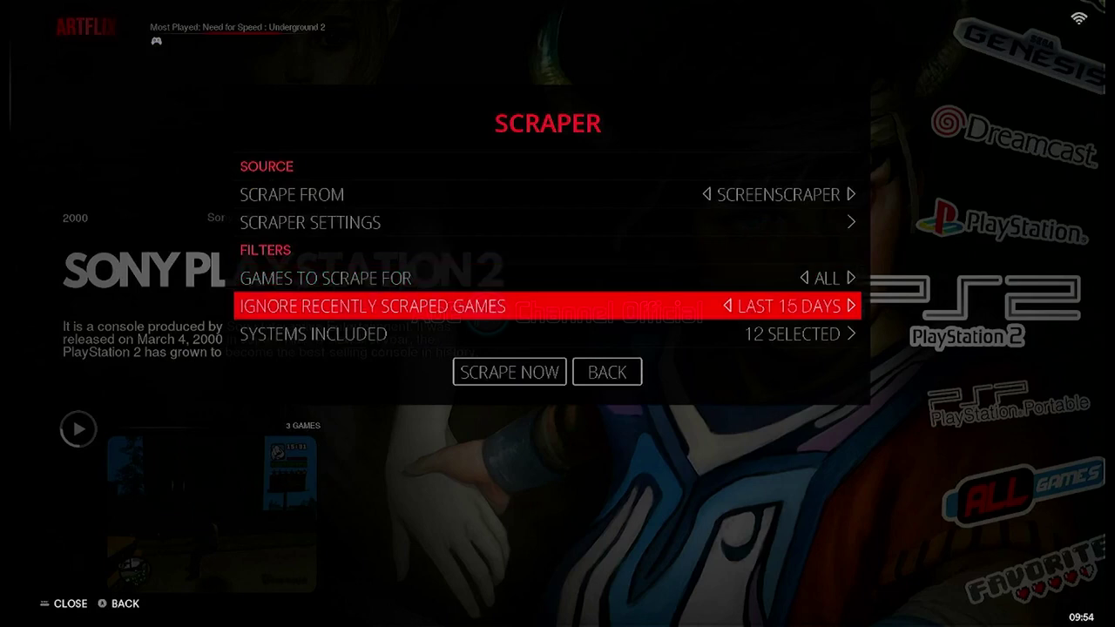
pyautogui.press('Return')
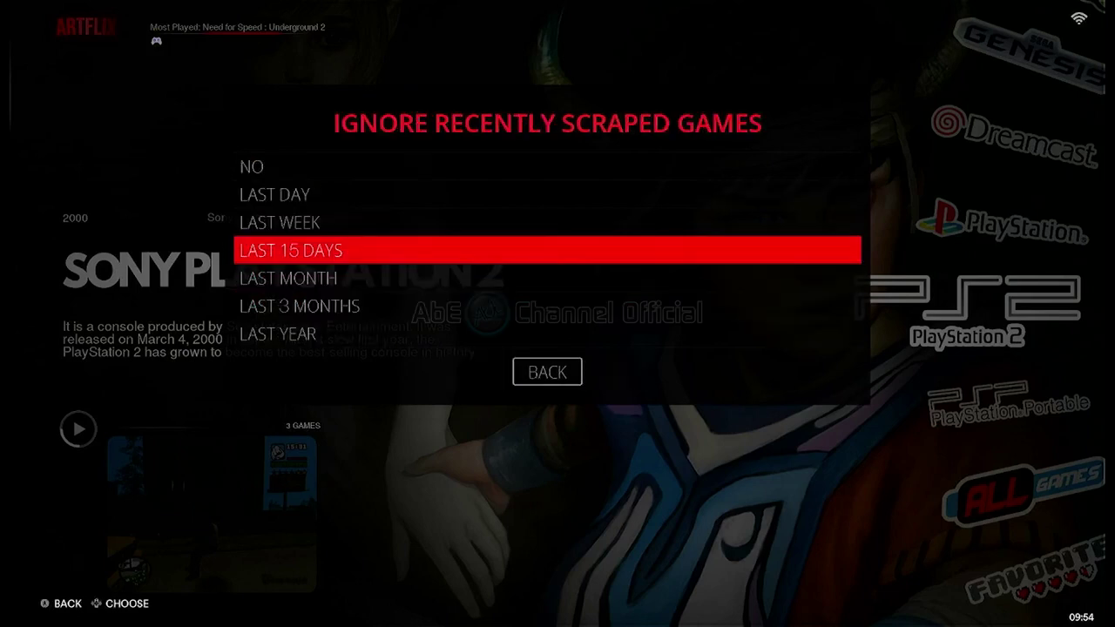
pyautogui.press('Down')
pyautogui.press('Down')
pyautogui.press('Down')
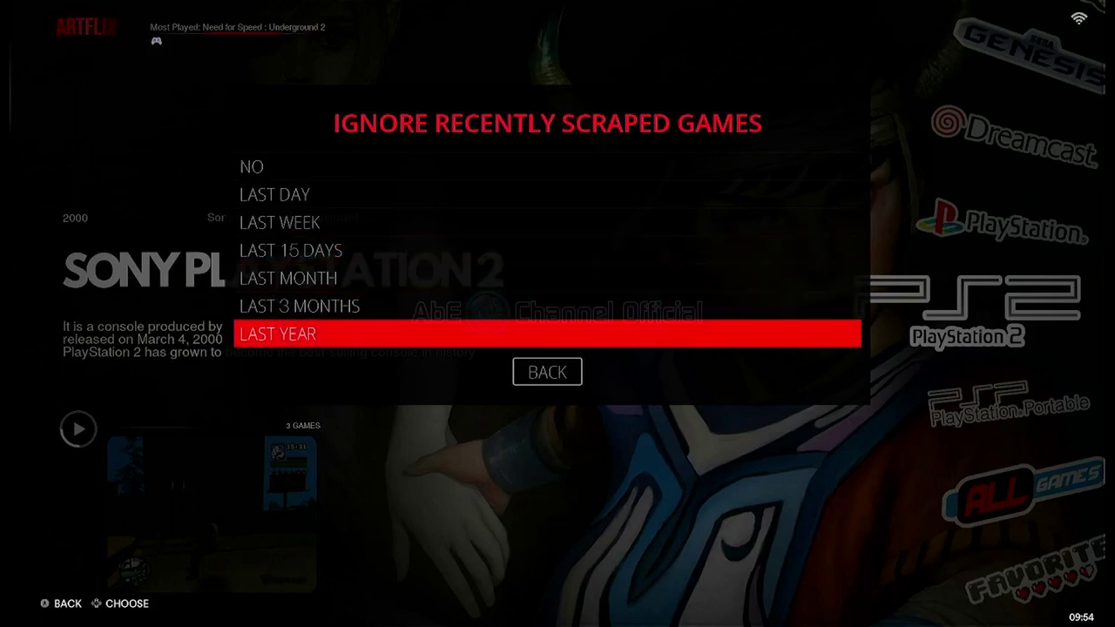
pyautogui.press('Down')
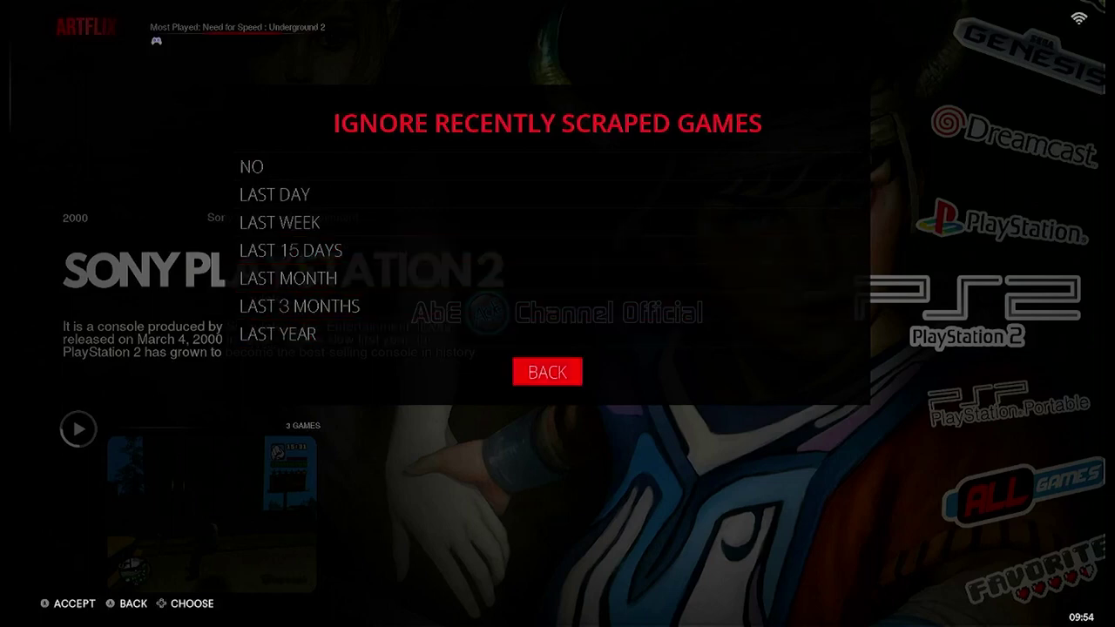
pyautogui.press('Down')
pyautogui.press('Down')
pyautogui.press('Down')
pyautogui.press('Down')
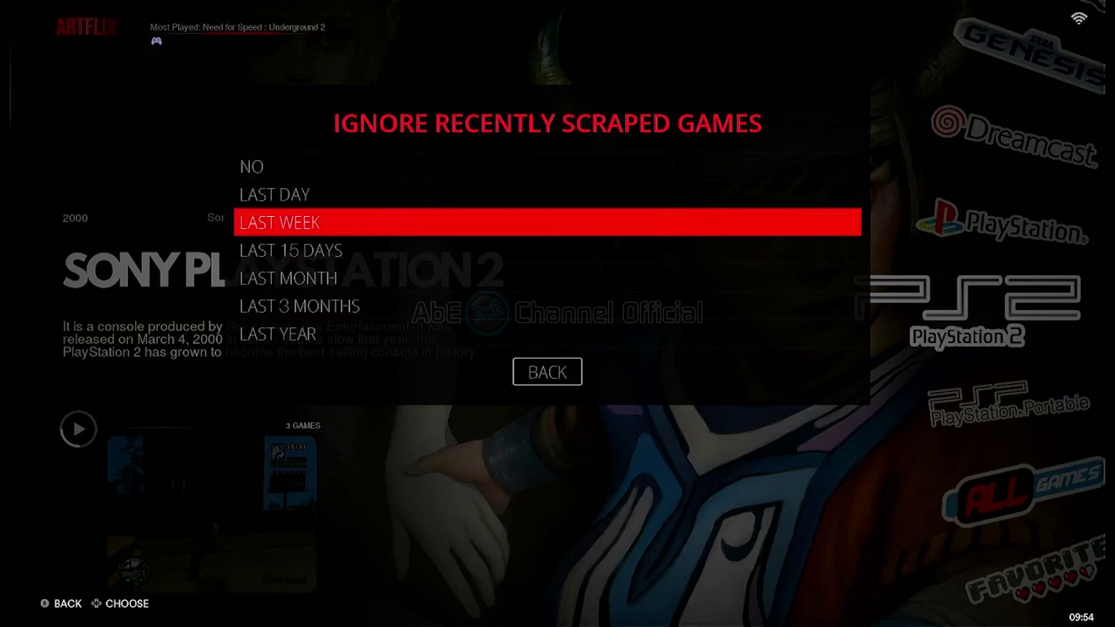
pyautogui.press('Down')
pyautogui.press('Down')
pyautogui.press('Down')
pyautogui.press('Down')
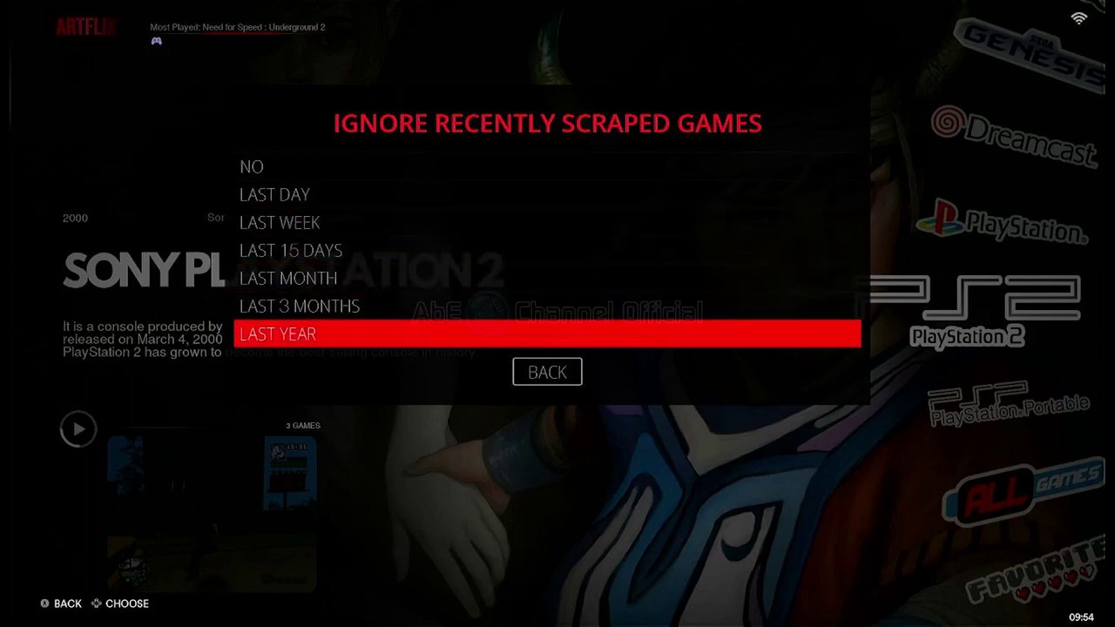
pyautogui.press('Down')
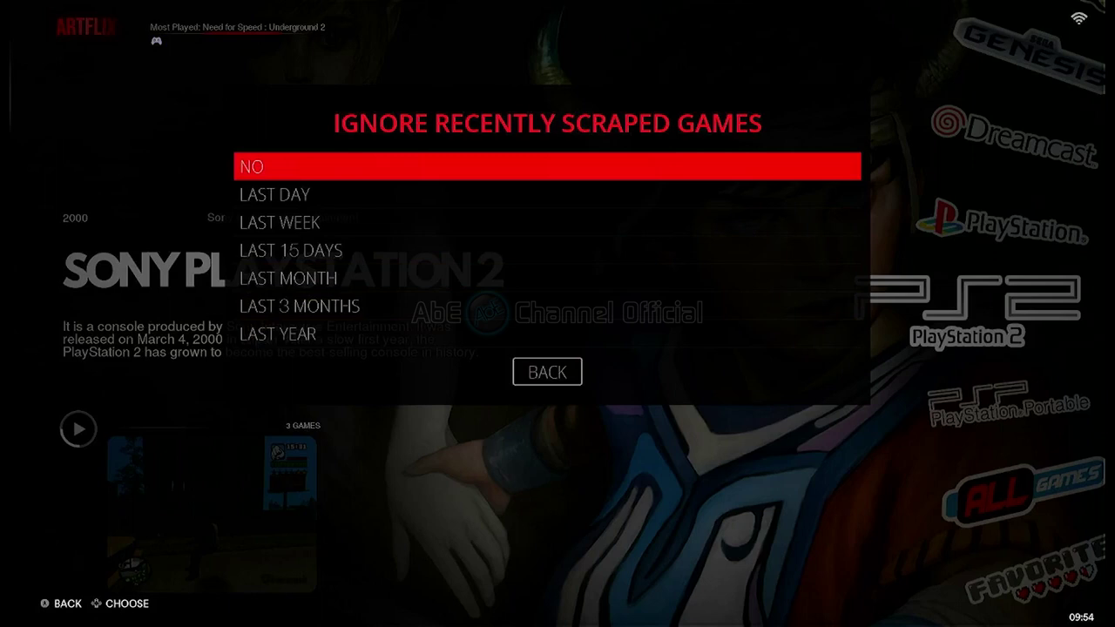
pyautogui.press('Down')
pyautogui.press('Down')
pyautogui.press('Down')
pyautogui.press('Down')
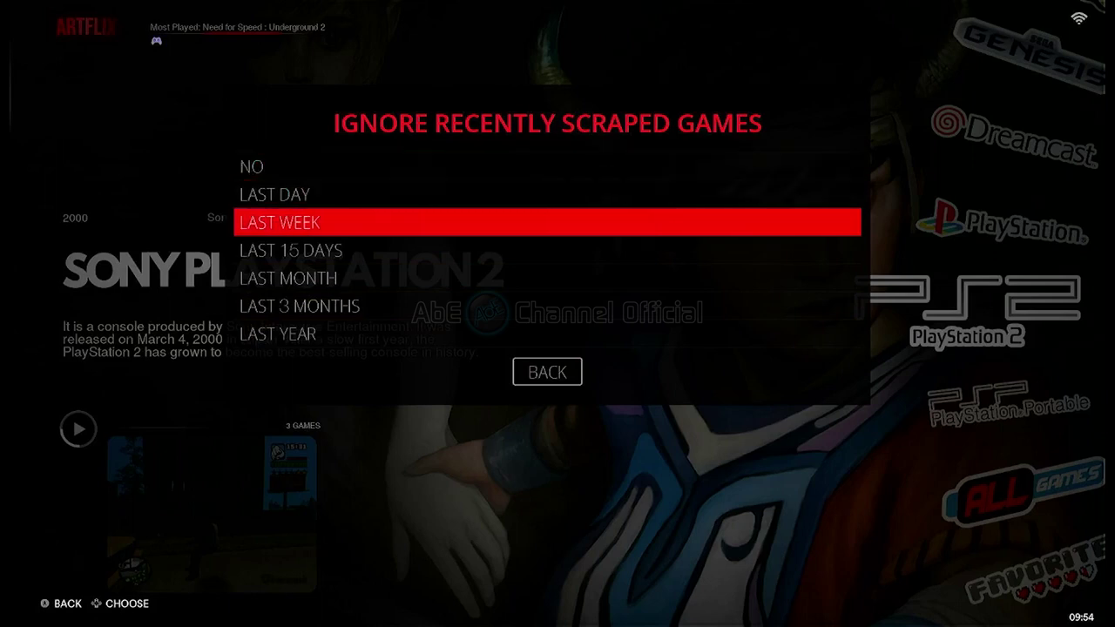
pyautogui.press('Up')
pyautogui.press('Return')
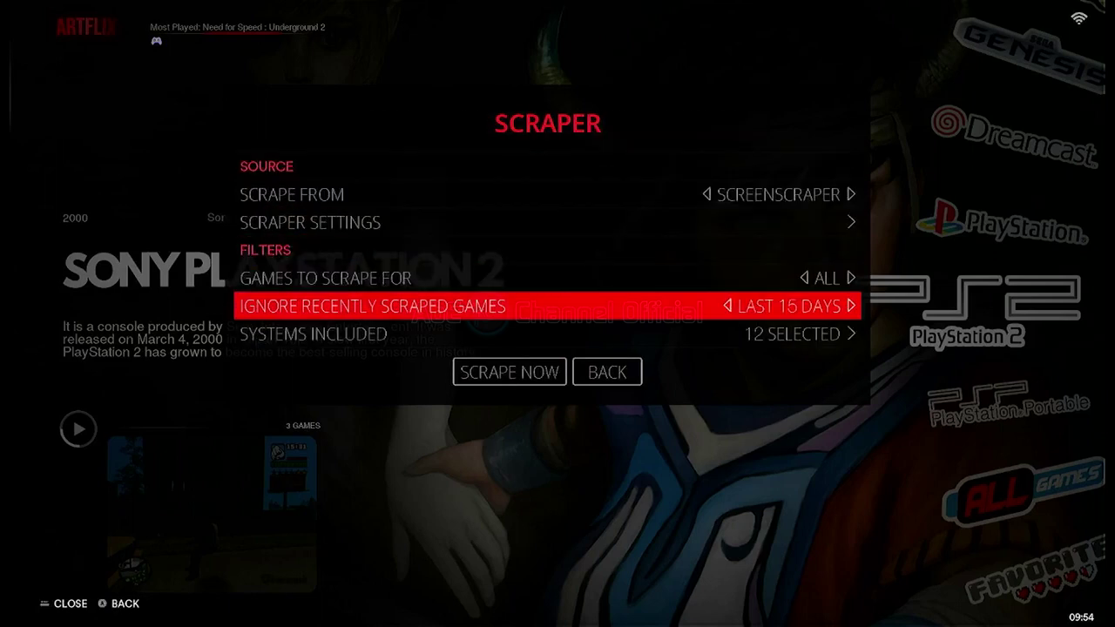
pyautogui.press('Down')
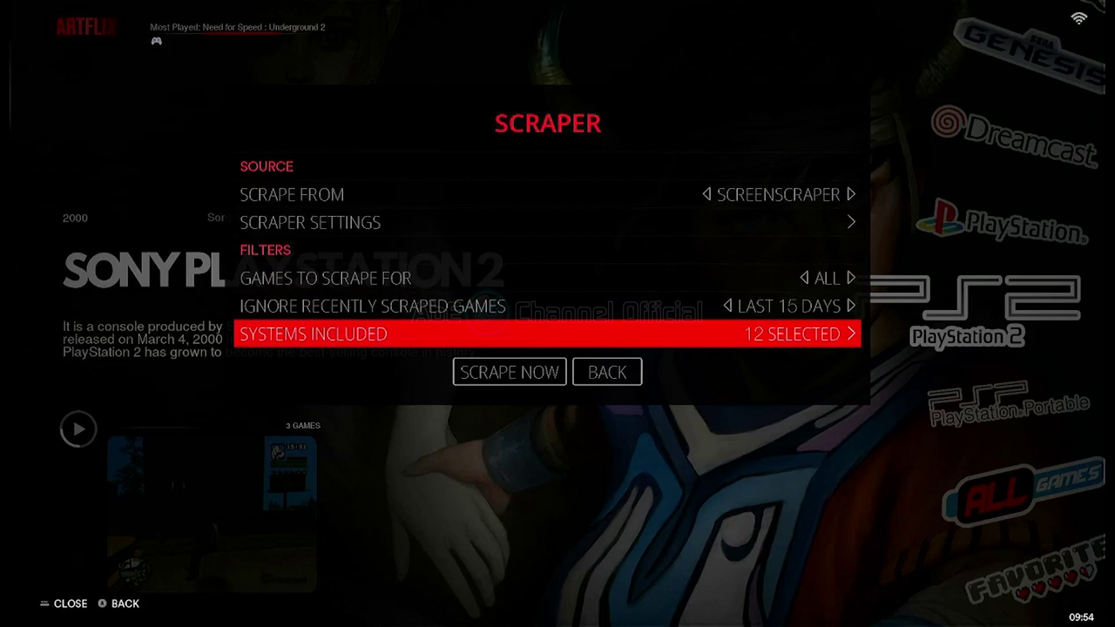
# Step: Open the Systems Included list and browse down to the PlayStation and Dreamcast entries
pyautogui.press('Return')
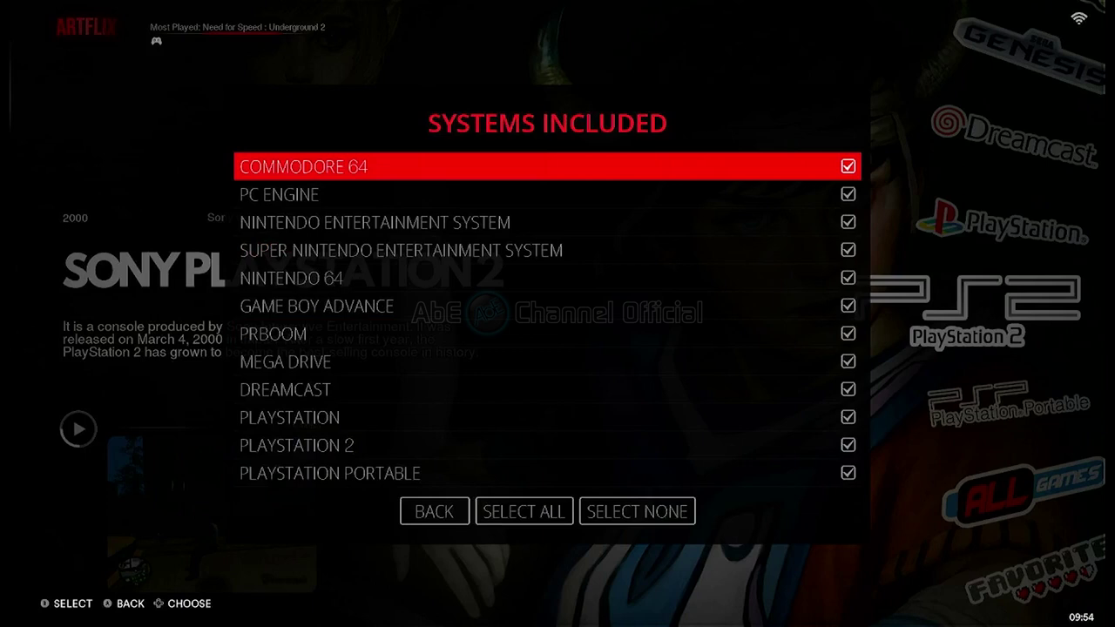
pyautogui.press('Down')
pyautogui.press('Down')
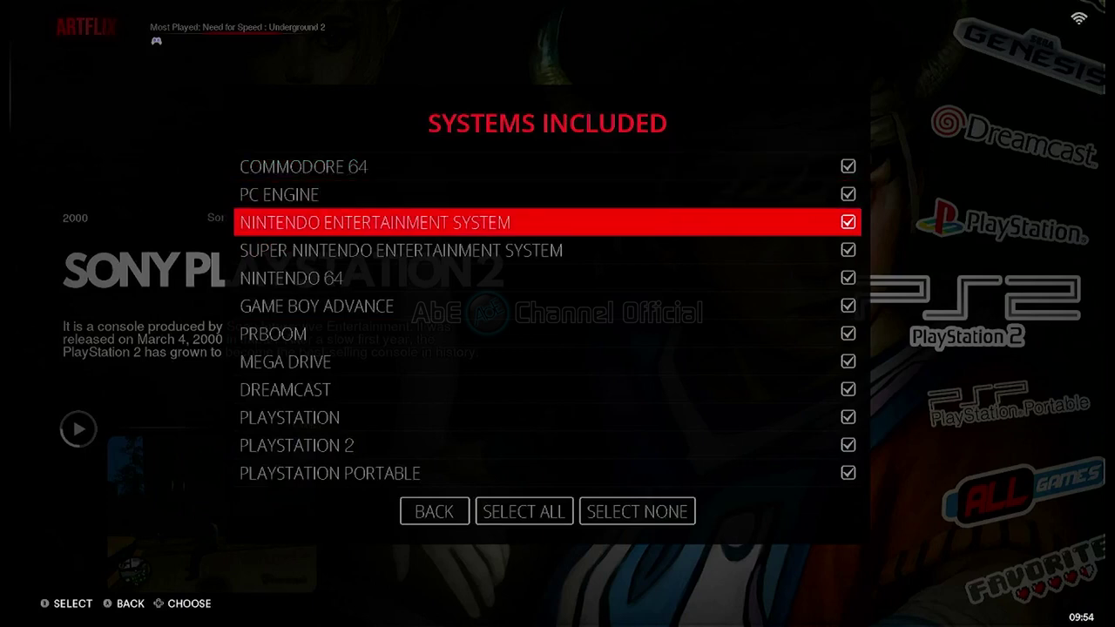
pyautogui.press('Down')
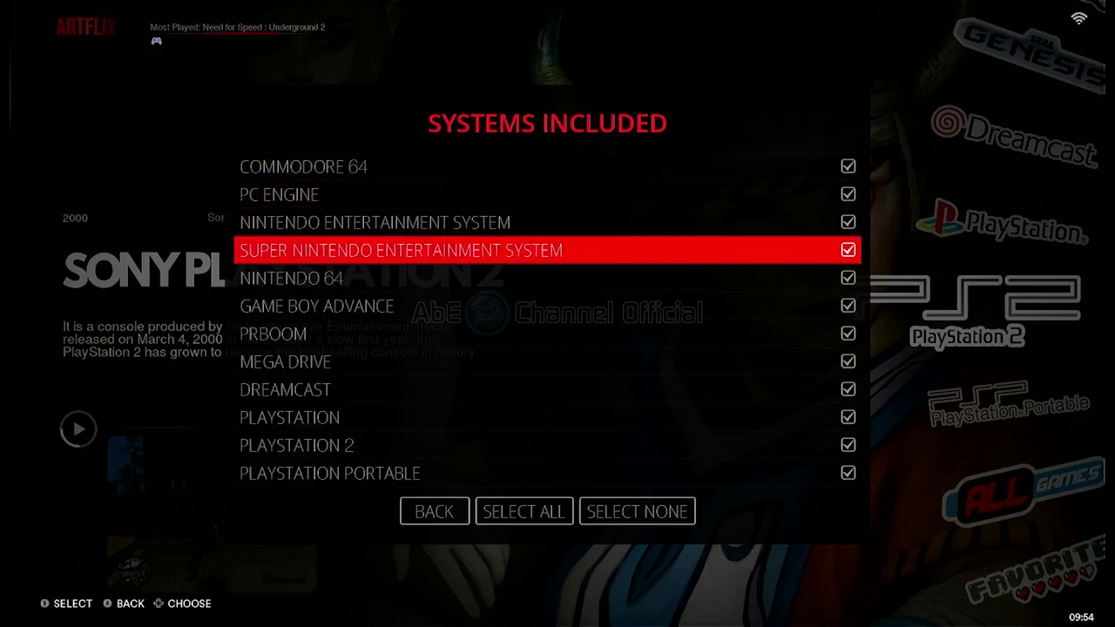
pyautogui.press('Down')
pyautogui.press('Down')
pyautogui.press('Down')
pyautogui.press('Down')
pyautogui.press('Down')
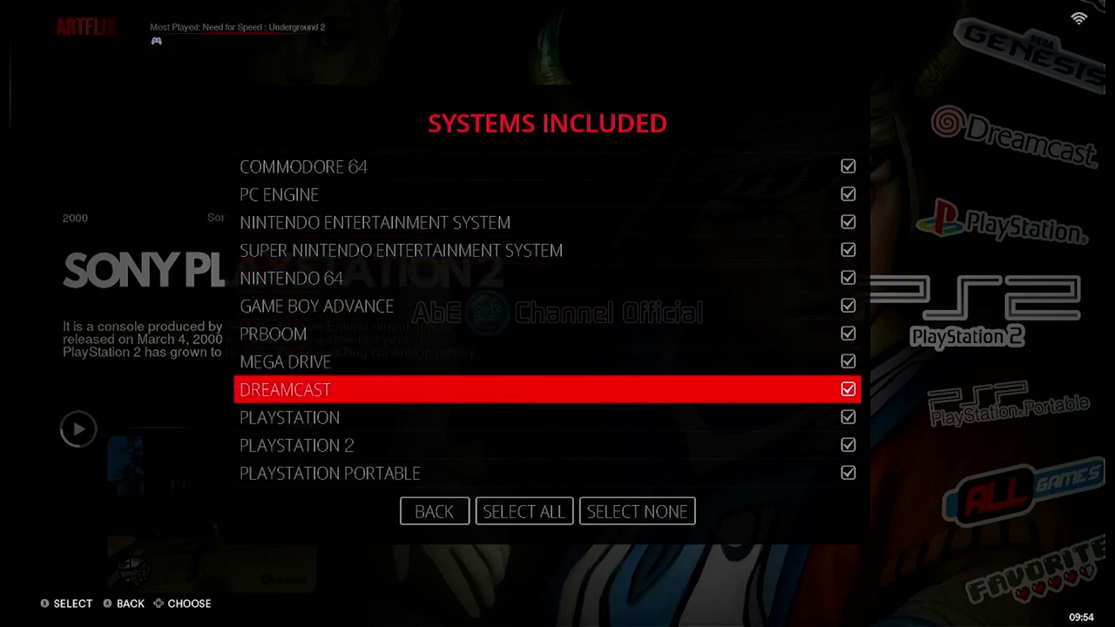
pyautogui.press('Down')
pyautogui.press('Down')
pyautogui.press('Down')
pyautogui.press('Down')
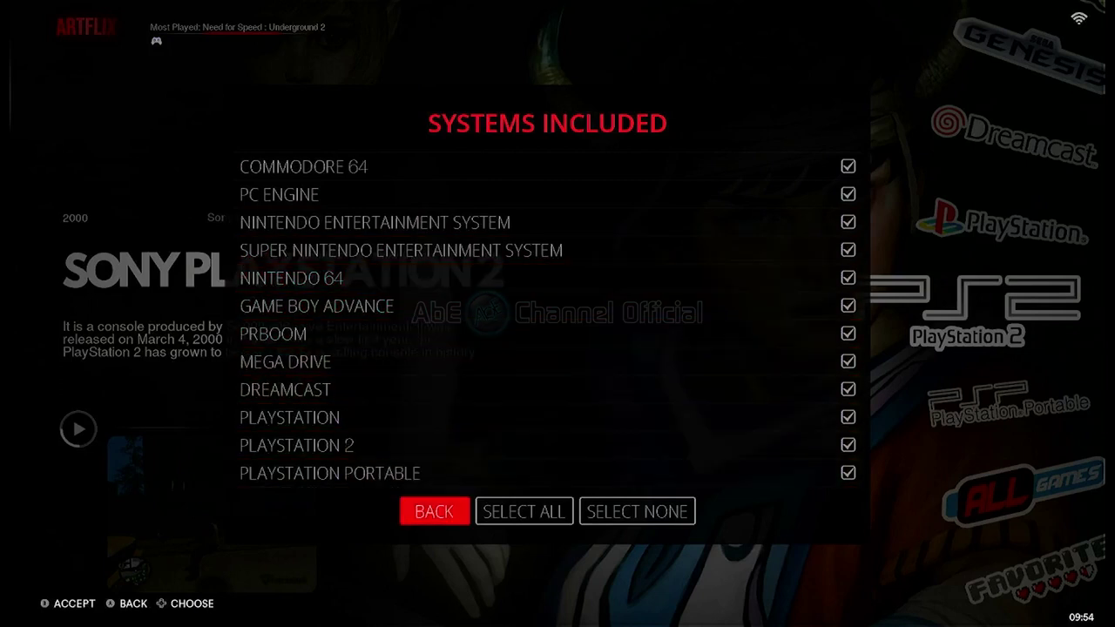
pyautogui.press('Up')
pyautogui.press('Up')
pyautogui.press('Up')
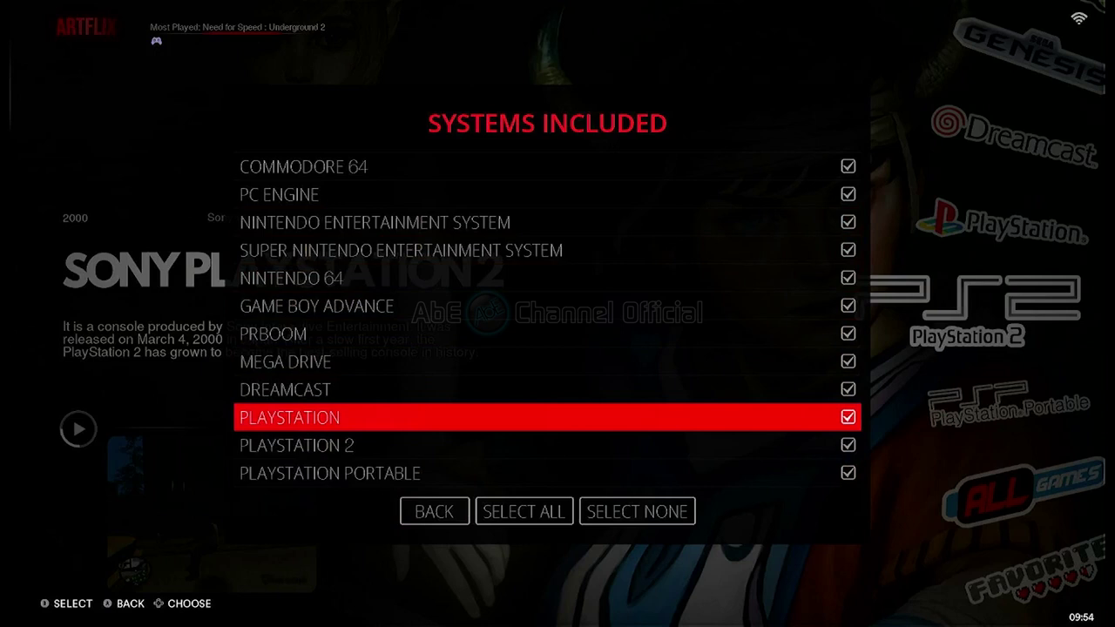
pyautogui.press('Down')
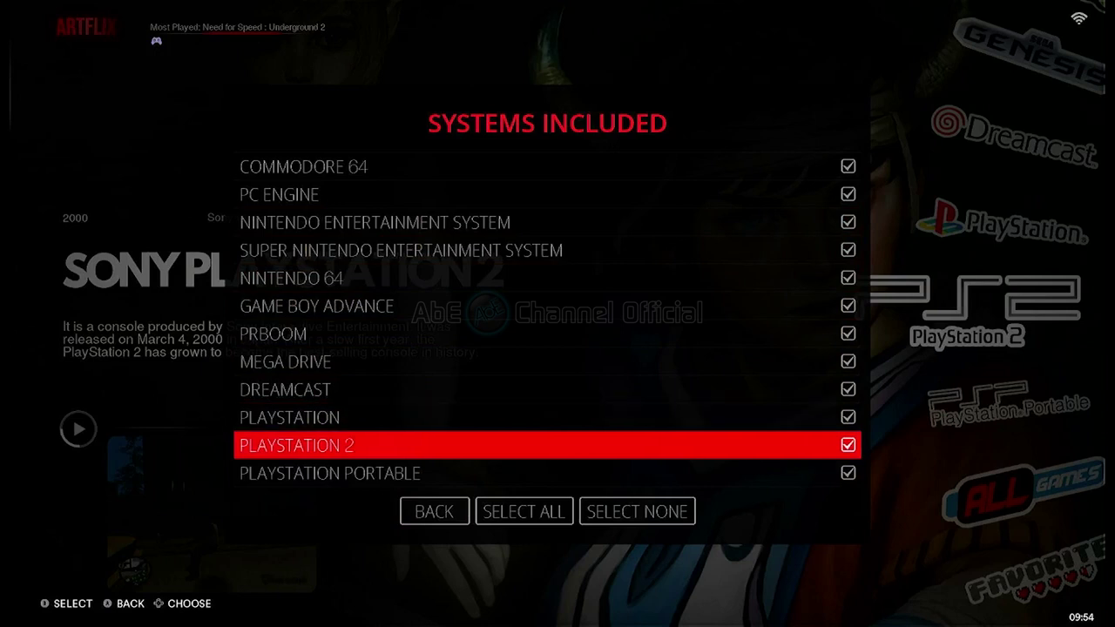
# Step: Untick Dreamcast and Mega Drive, leaving the other systems selected
pyautogui.press('Return')
pyautogui.press('Return')
pyautogui.press('Up')
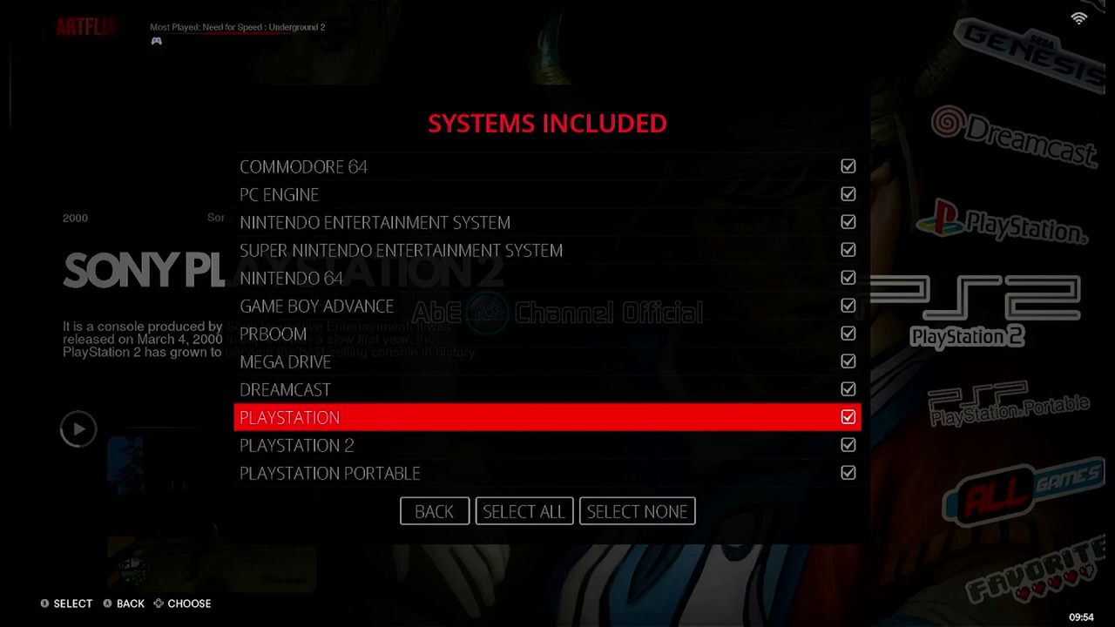
pyautogui.press('Up')
pyautogui.press('Return')
pyautogui.press('Up')
pyautogui.press('Return')
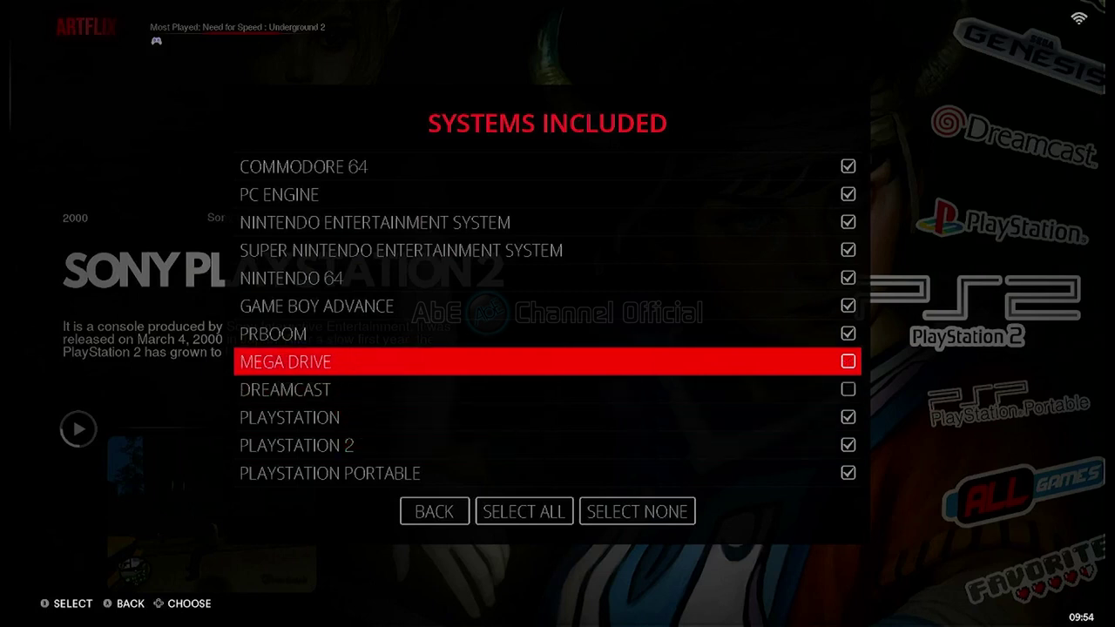